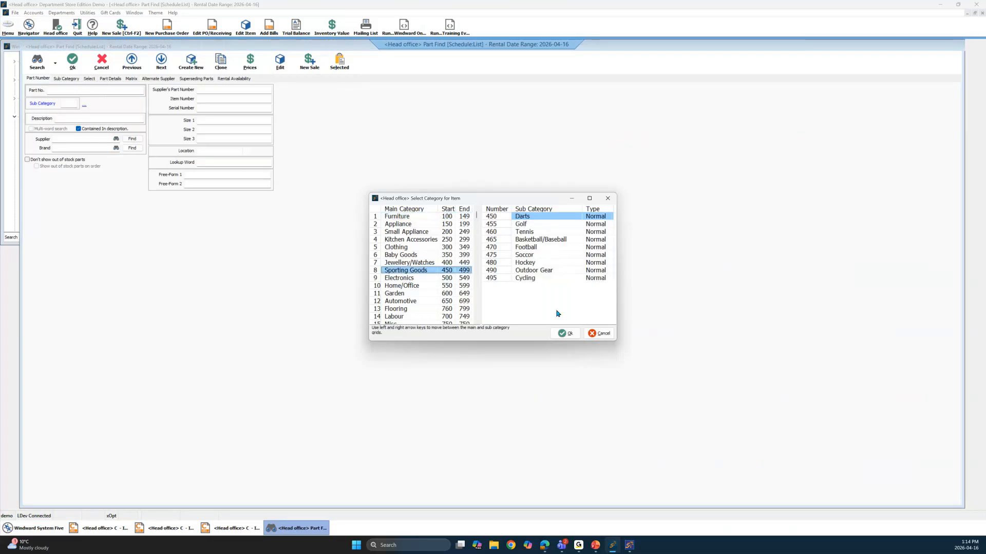
Step: Confirm the Darts sub-category search and open item D718-00 Brass Swiftflyte Darts
{"action": "left_click", "coordinate": [561, 335]}
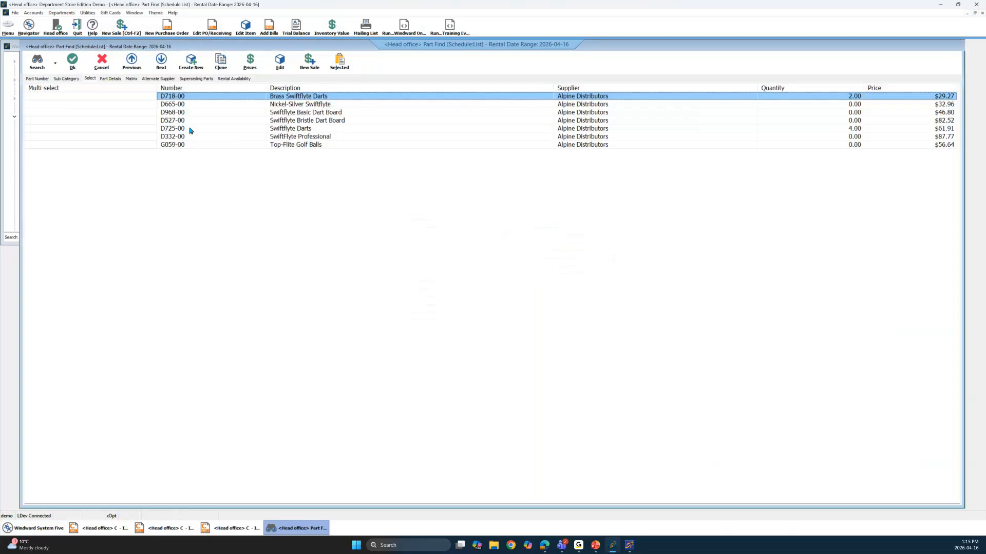
{"action": "left_click", "coordinate": [72, 68]}
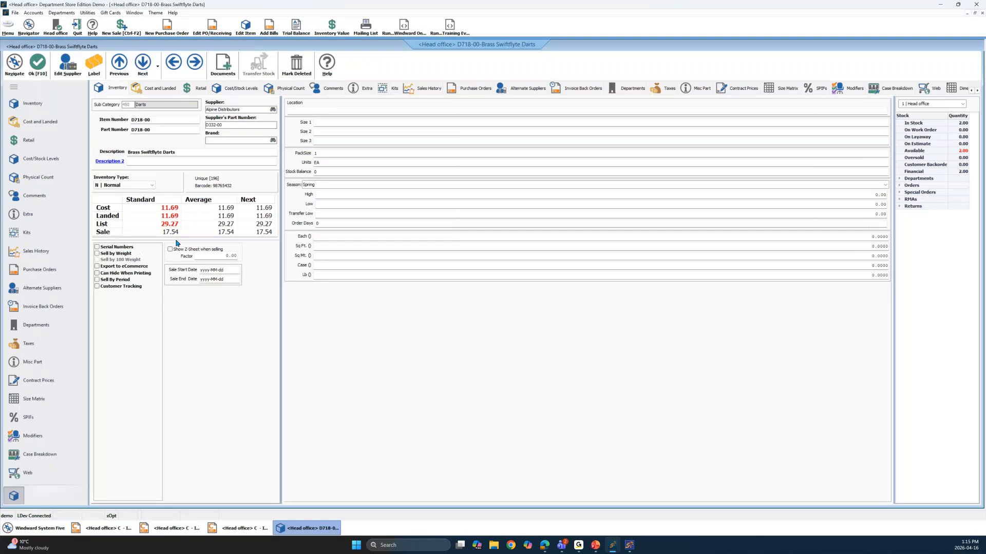
Step: Preview one Part # Barcode label for part D718-00 Brass Swiftflyte Darts
{"action": "left_click", "coordinate": [14, 142]}
{"action": "left_click", "coordinate": [94, 64]}
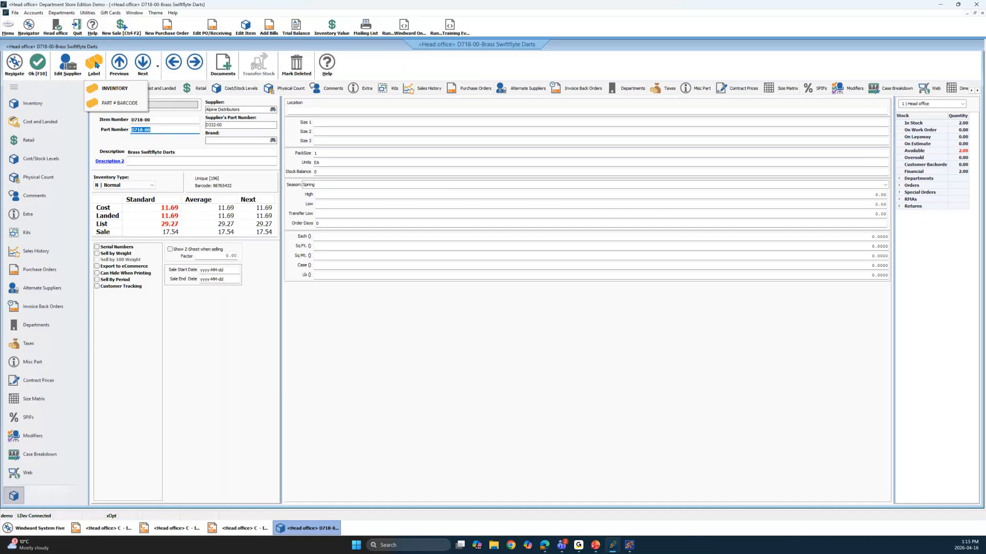
{"action": "left_click", "coordinate": [114, 104]}
{"action": "type", "text": "1"}
{"action": "left_click", "coordinate": [556, 290]}
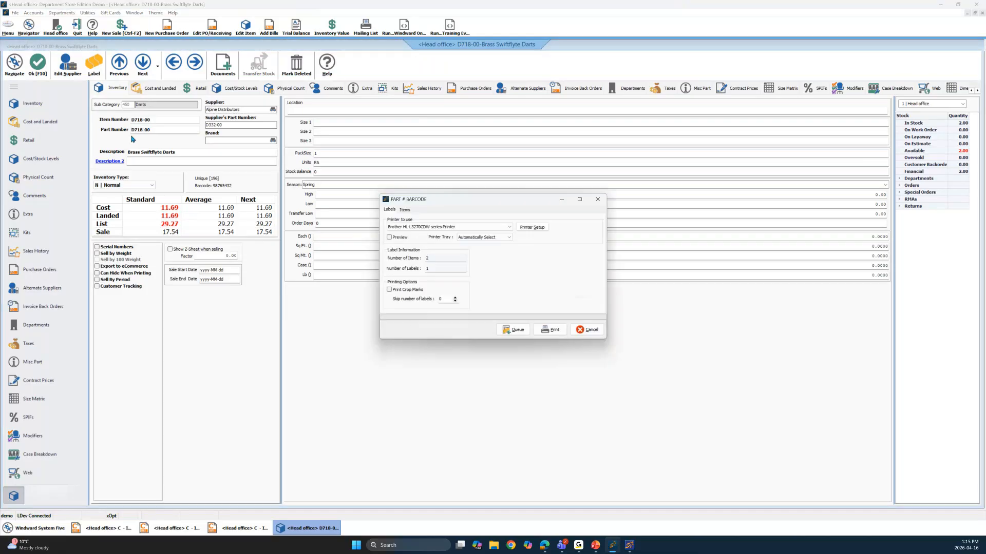
{"action": "left_click", "coordinate": [390, 238]}
{"action": "left_click", "coordinate": [552, 332]}
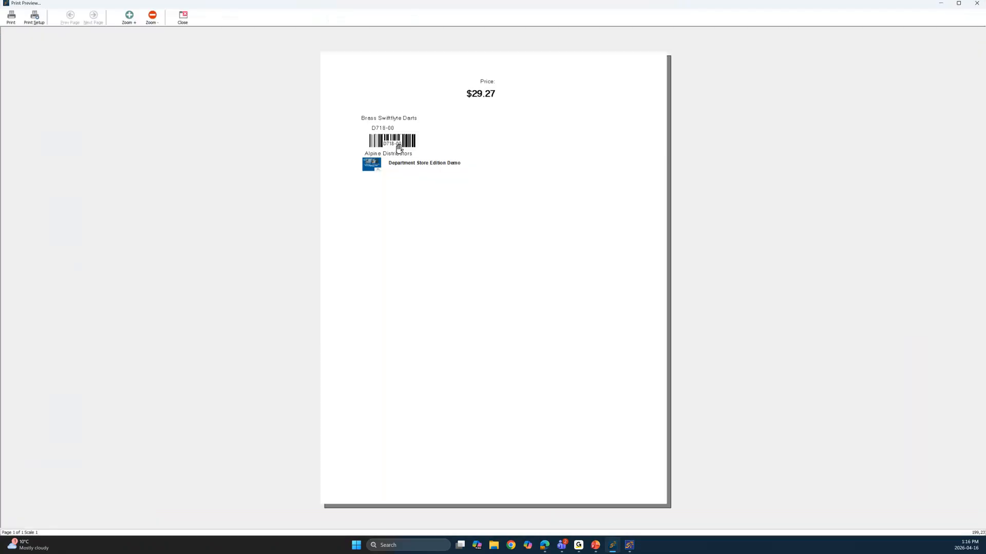
Step: Zoom into the darts label preview, then close it to return to the item record
{"action": "left_click", "coordinate": [398, 149]}
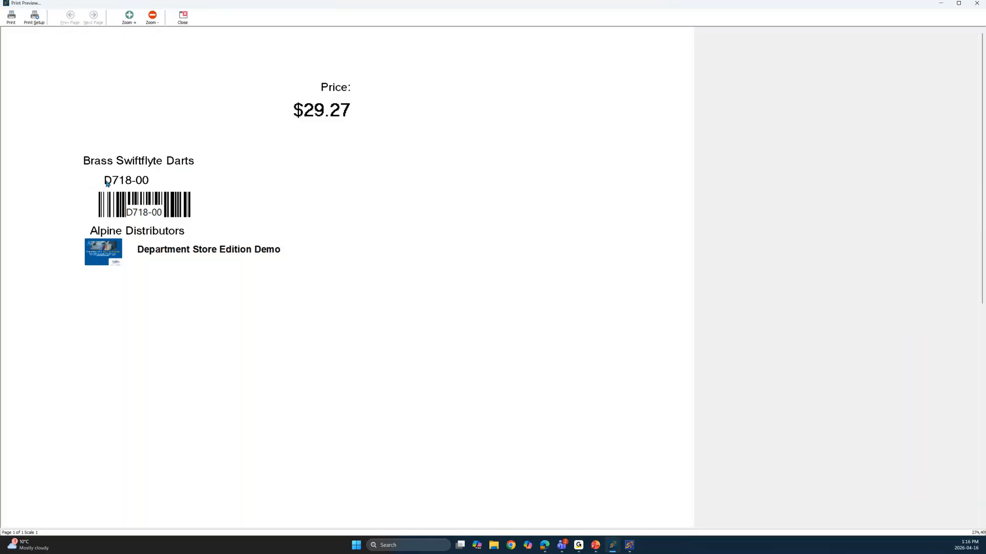
{"action": "left_click", "coordinate": [183, 21]}
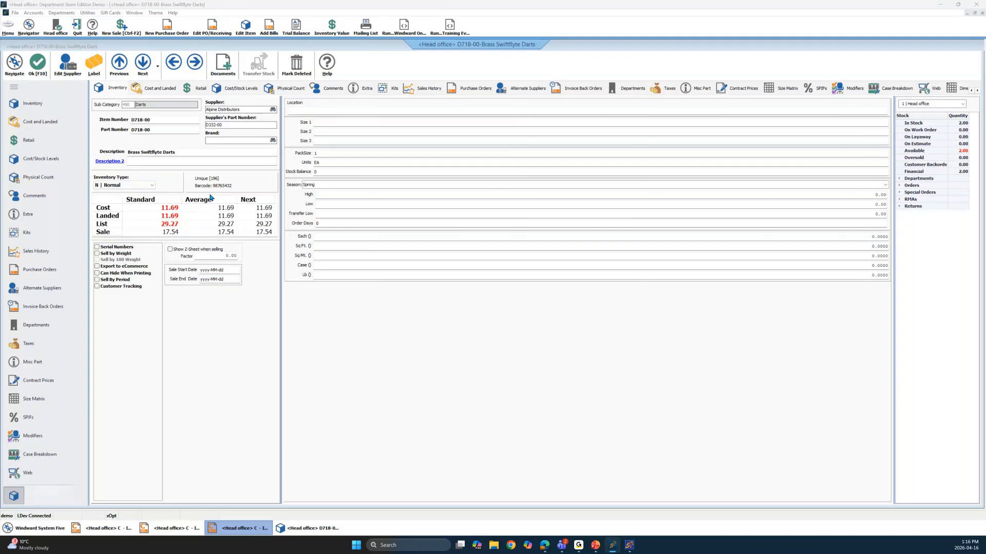
Step: Select barcode 98765432 under Alternate Suppliers and choose the Inventory label type
{"action": "left_click", "coordinate": [521, 93]}
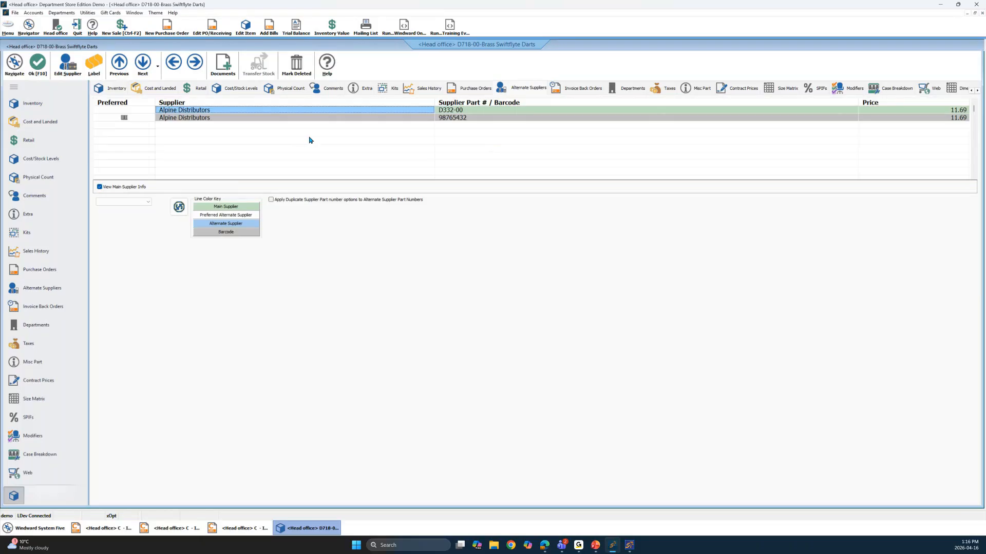
{"action": "left_click", "coordinate": [177, 118]}
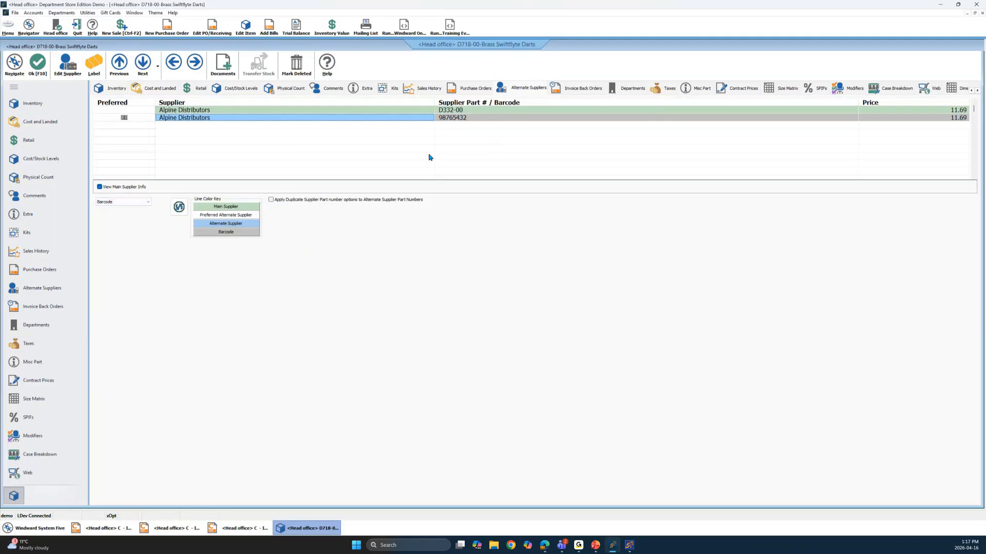
{"action": "left_click", "coordinate": [94, 69]}
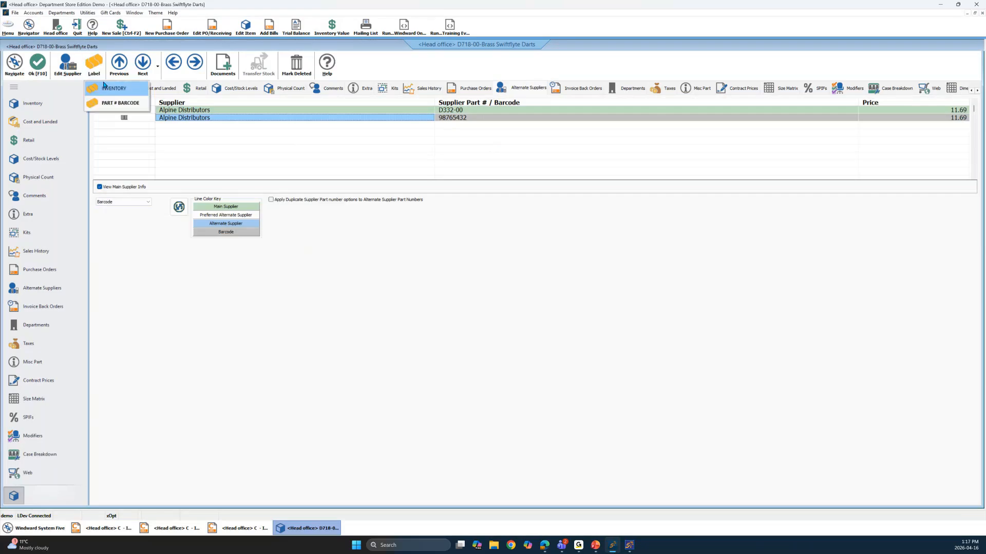
{"action": "left_click", "coordinate": [105, 87]}
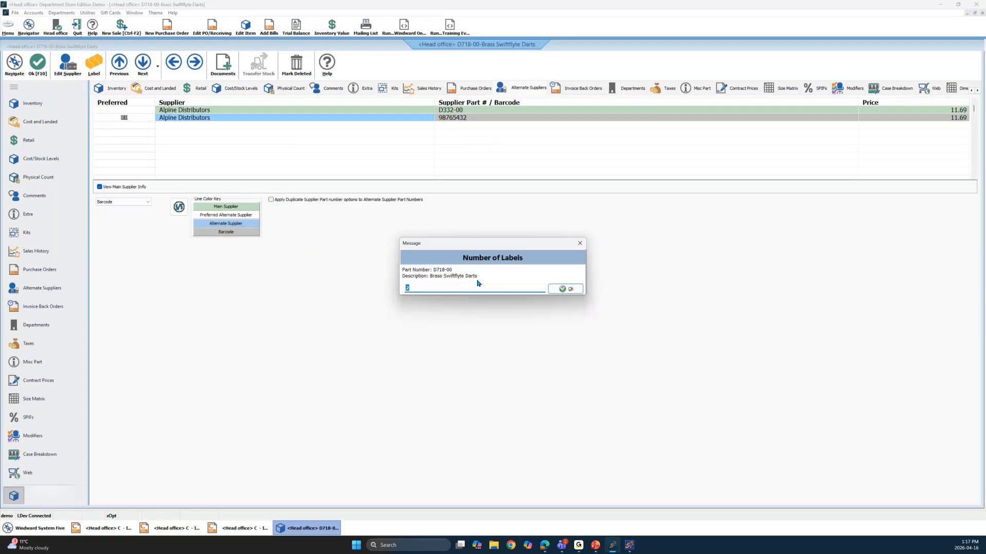
Step: Preview the inventory label for barcode 98765432, then close the preview
{"action": "left_click", "coordinate": [565, 290]}
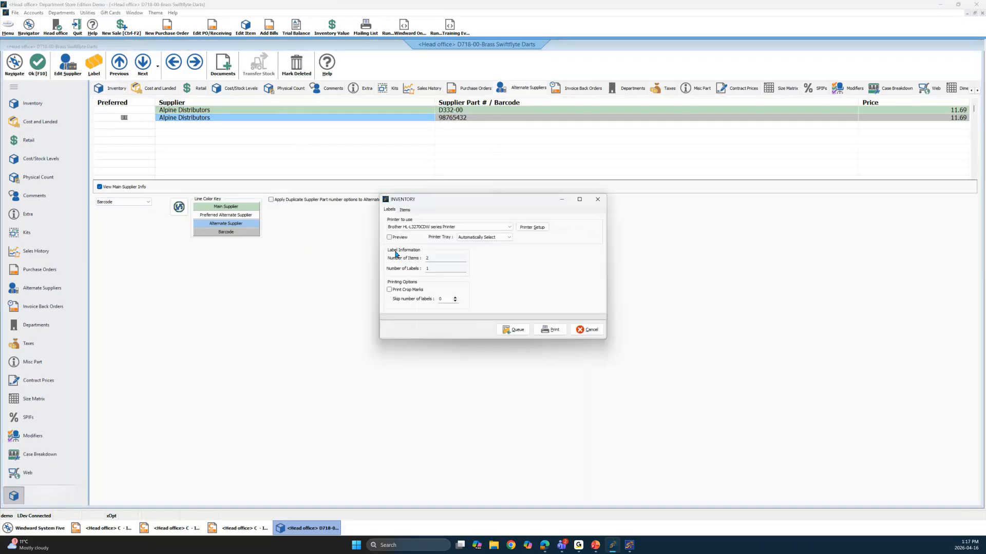
{"action": "left_click", "coordinate": [390, 237]}
{"action": "left_click", "coordinate": [551, 330]}
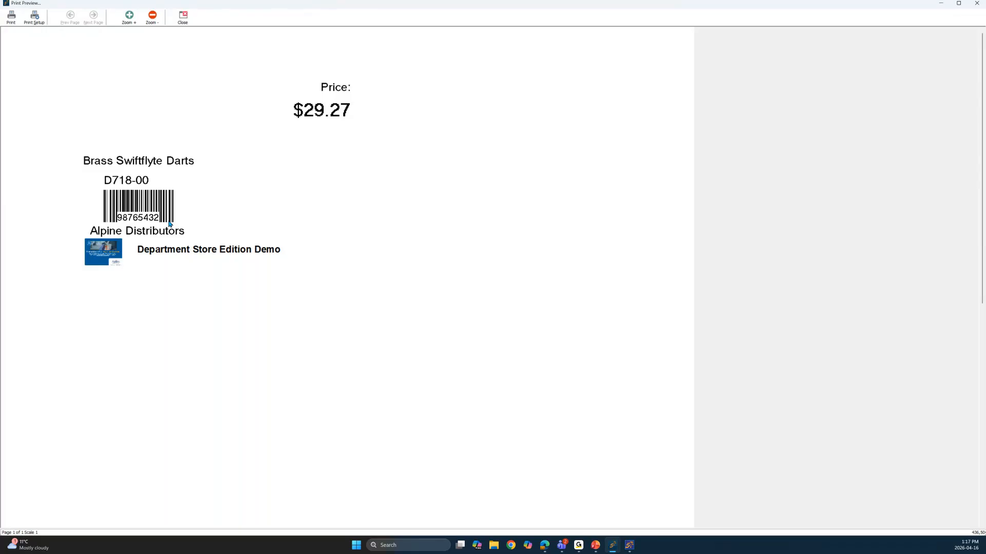
{"action": "left_click", "coordinate": [183, 19]}
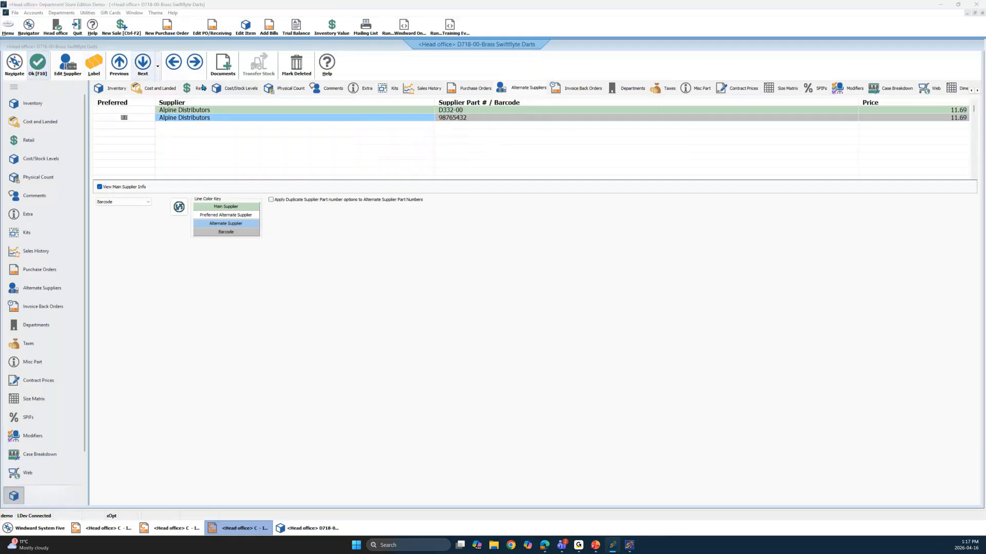
Step: Close the darts item record and start a new Quick Sale
{"action": "left_click", "coordinate": [43, 69]}
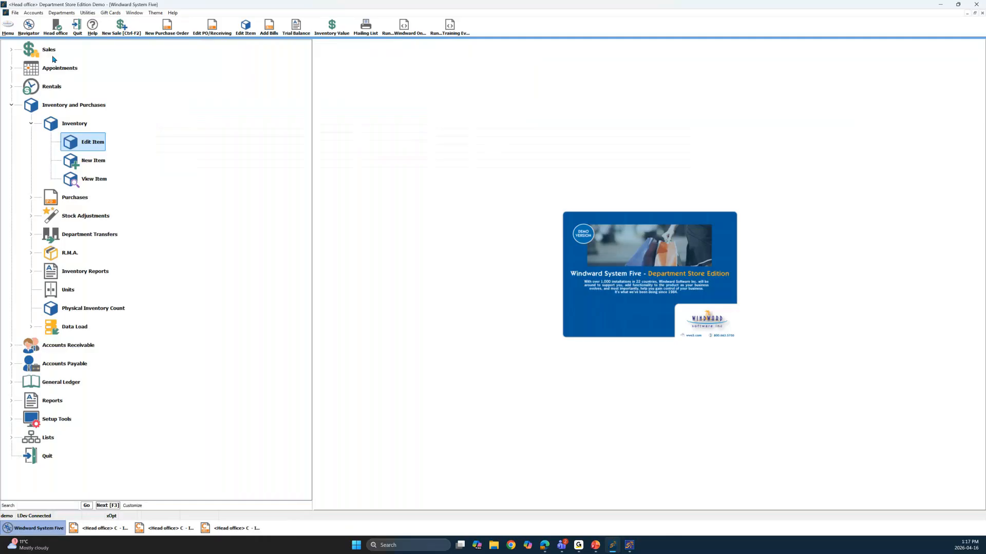
{"action": "left_click", "coordinate": [44, 52]}
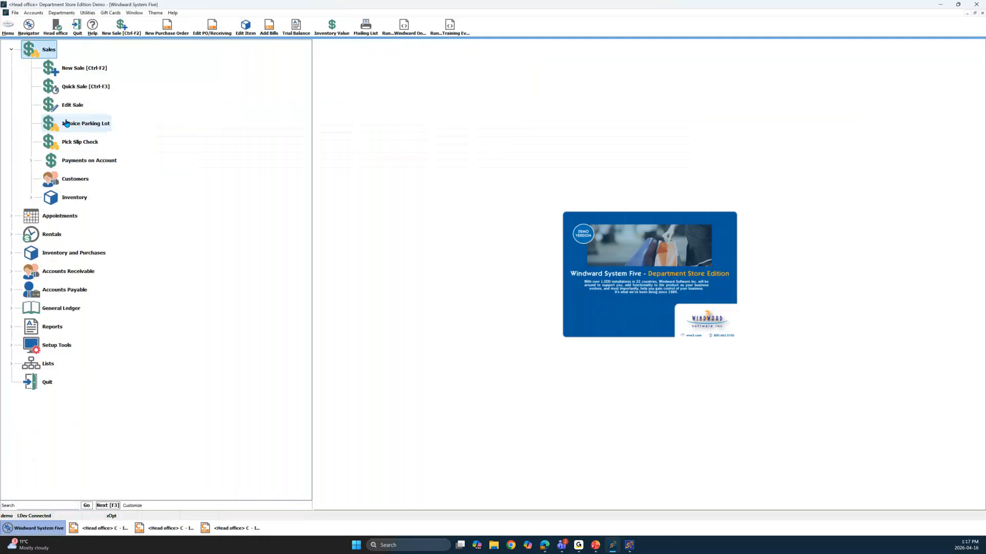
{"action": "left_click", "coordinate": [75, 89]}
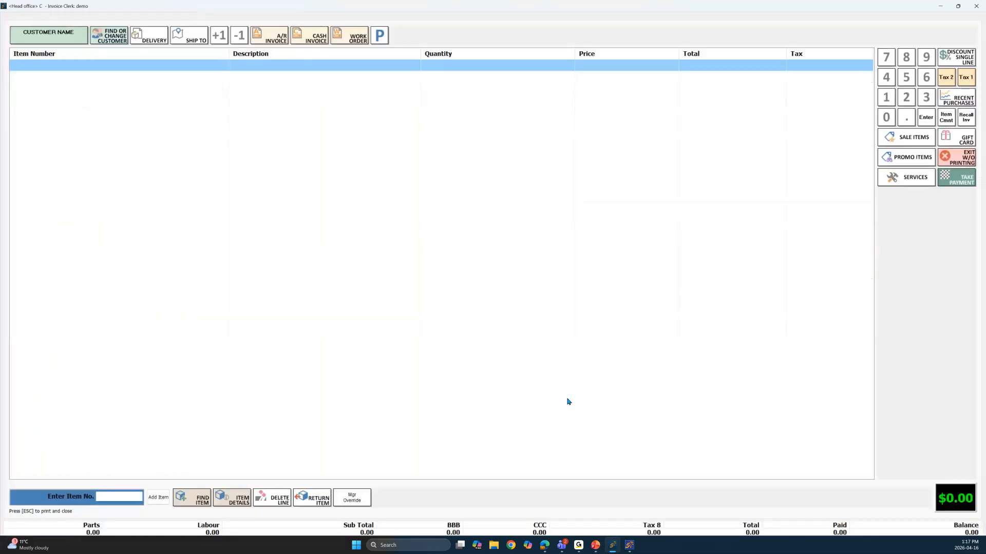
Step: Scan barcode 98765432 and part D718-00 into the sale, acknowledging the stock notice
{"action": "mouse_move", "coordinate": [612, 545]}
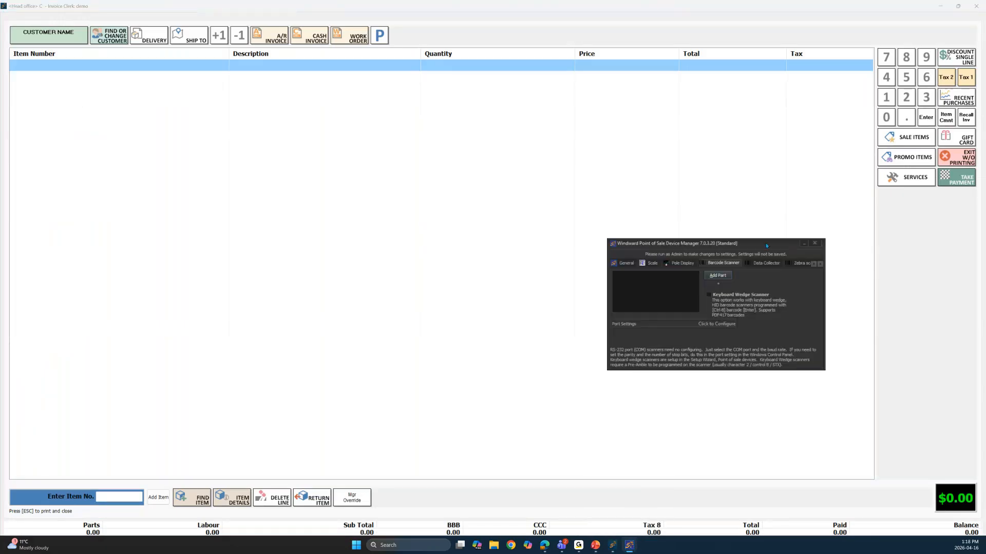
{"action": "left_click_drag", "start_coordinate": [766, 246], "coordinate": [794, 239]}
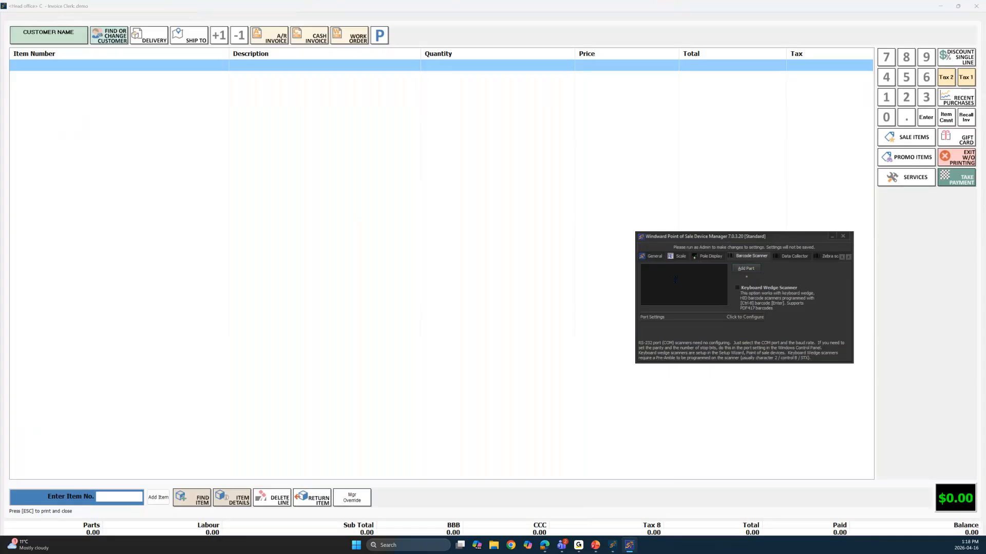
{"action": "type", "text": "98765432"}
{"action": "left_click", "coordinate": [747, 269]}
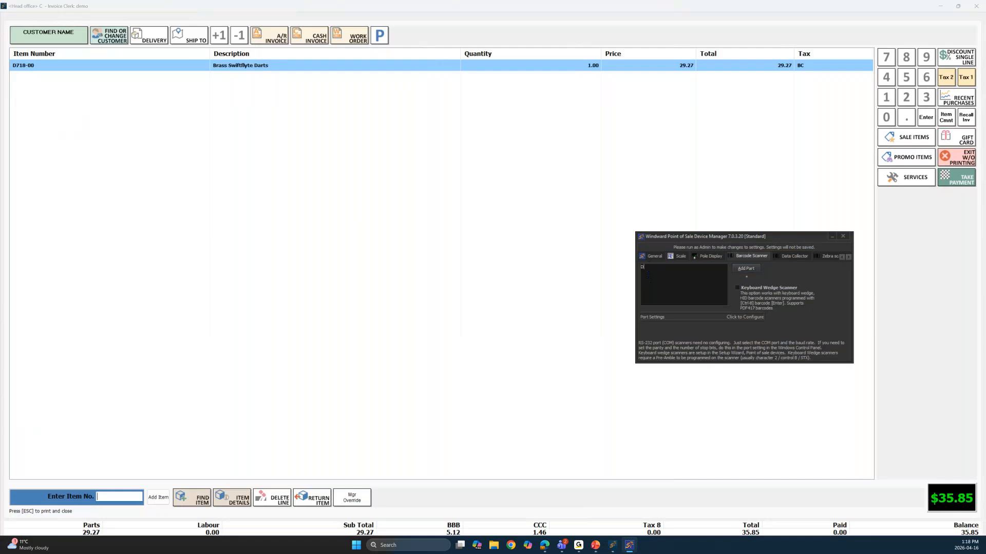
{"action": "type", "text": "18-00"}
{"action": "left_click", "coordinate": [740, 269]}
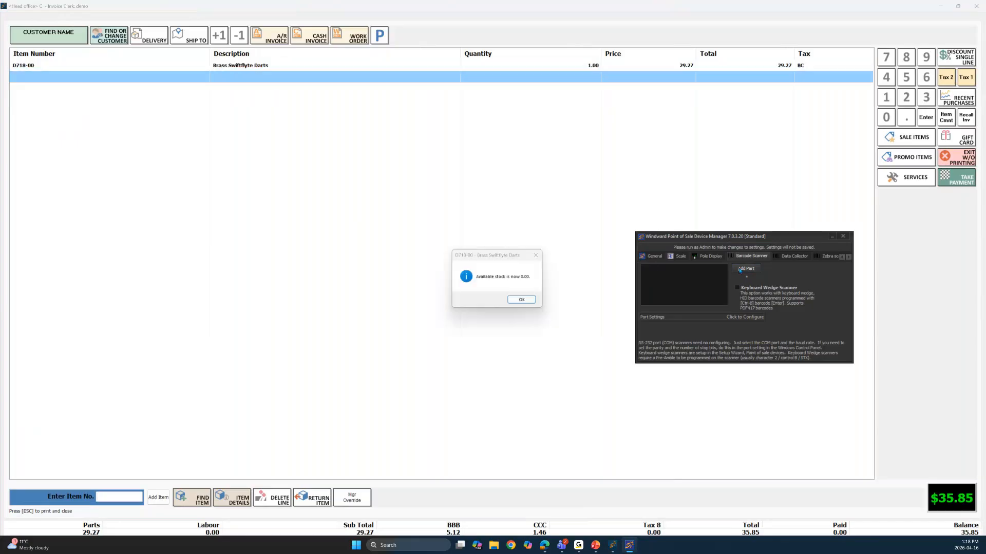
{"action": "left_click", "coordinate": [511, 298]}
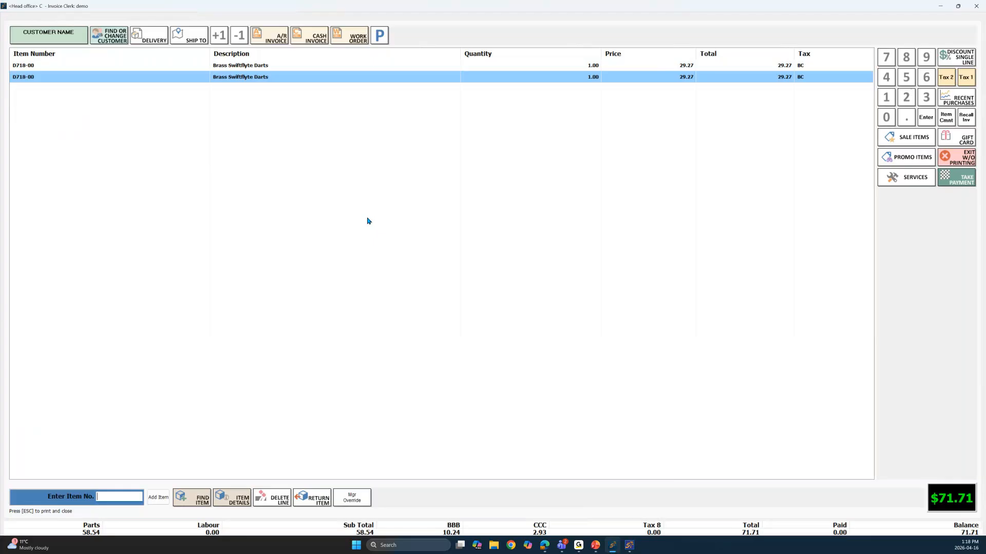
Step: Pay the $71.71 total in cash and finish the sale without printing
{"action": "left_click", "coordinate": [944, 174]}
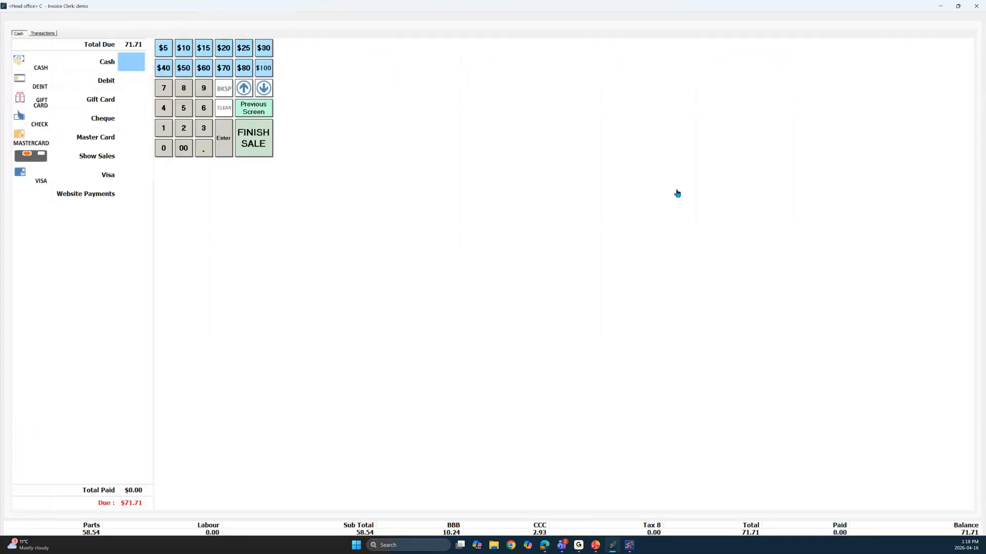
{"action": "left_click", "coordinate": [131, 102]}
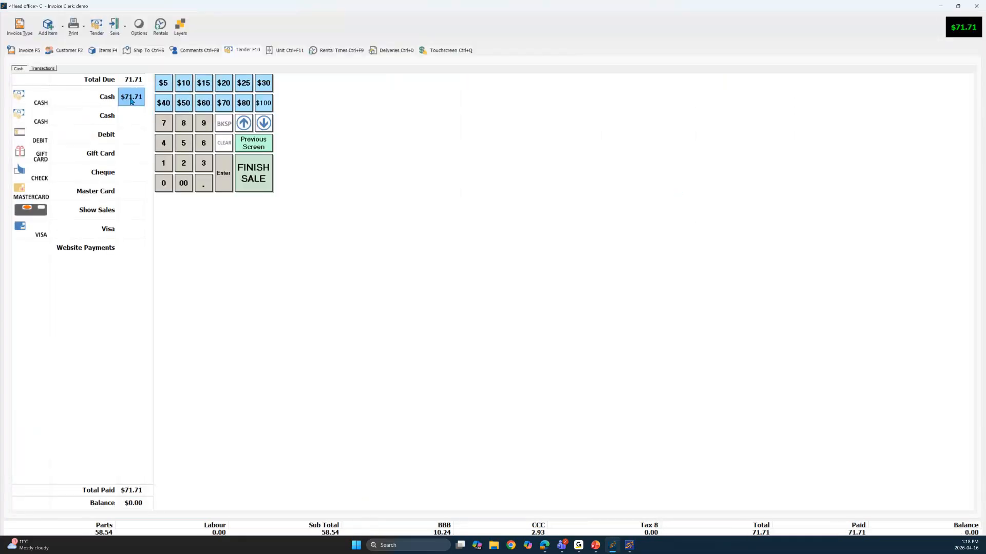
{"action": "left_click", "coordinate": [267, 179]}
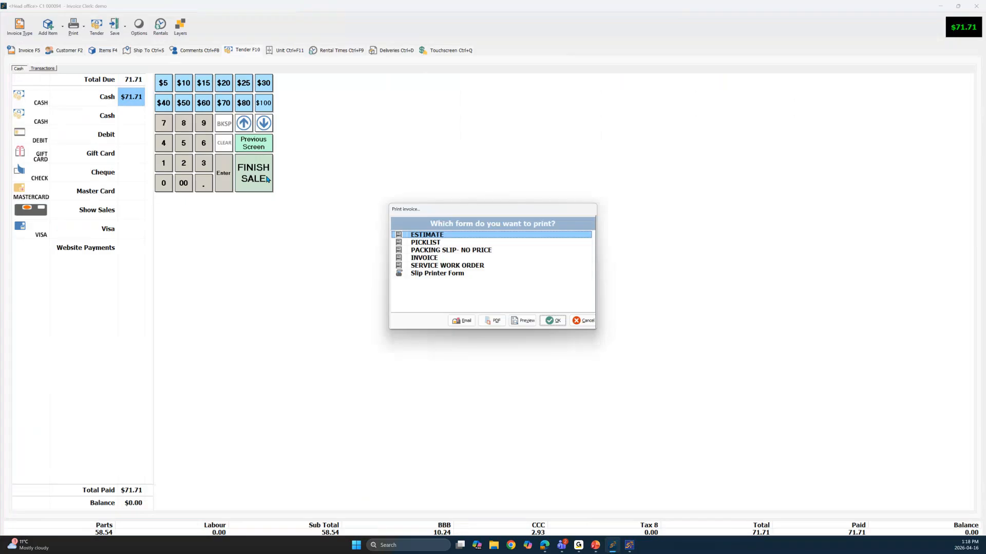
{"action": "left_click", "coordinate": [583, 321]}
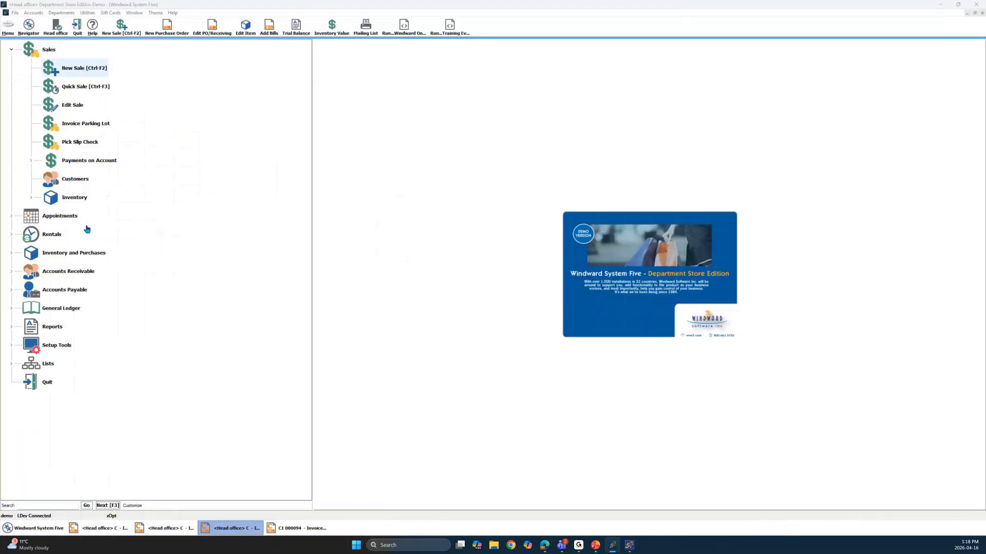
Step: Find parts in Electronics > Televisions and open the 49UH6-LG 49" 4K TV item
{"action": "left_click", "coordinate": [65, 199]}
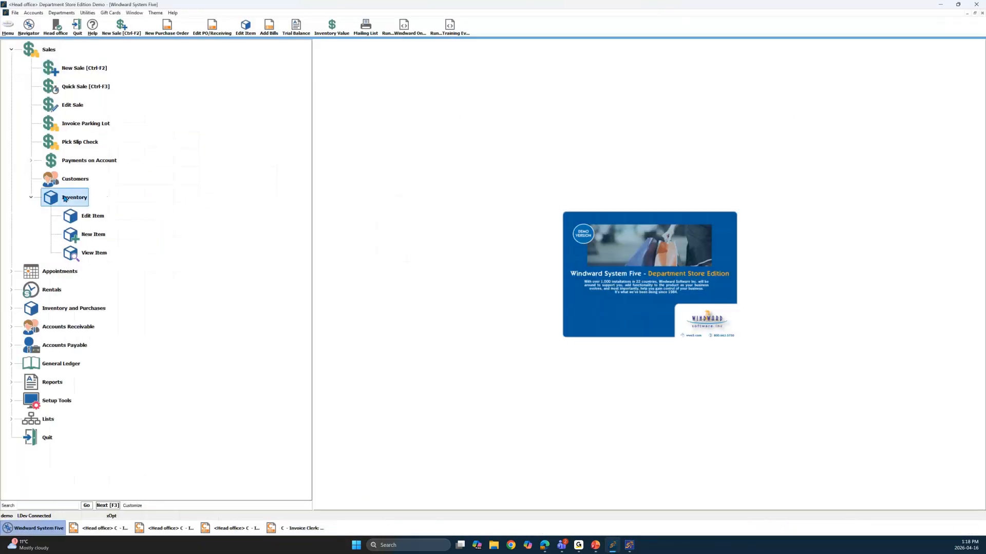
{"action": "left_click", "coordinate": [92, 217]}
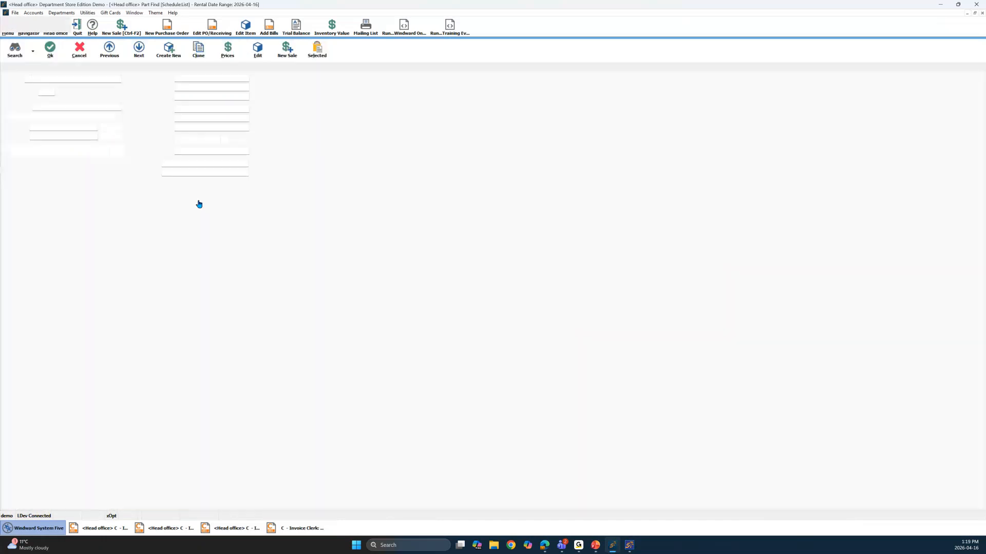
{"action": "left_click", "coordinate": [48, 104]}
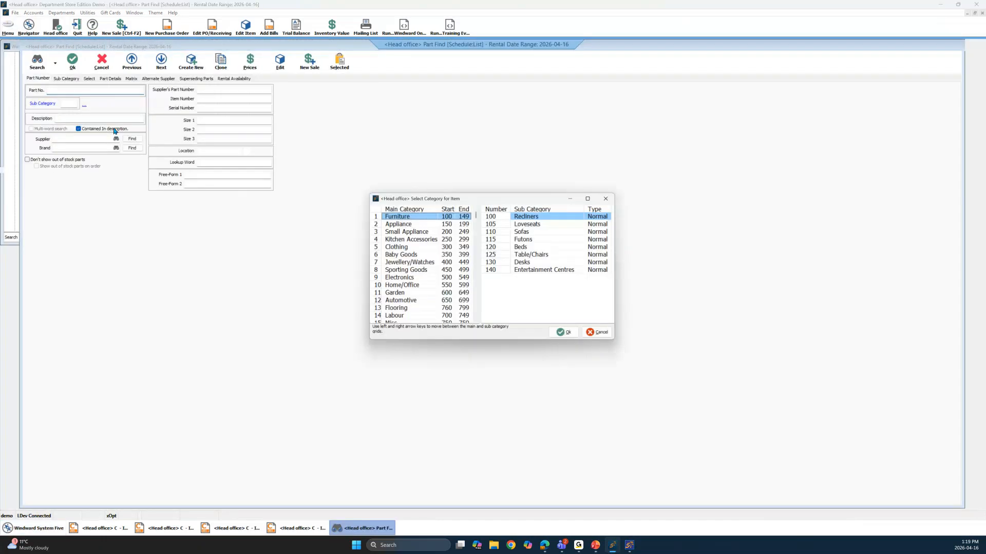
{"action": "left_click", "coordinate": [406, 279]}
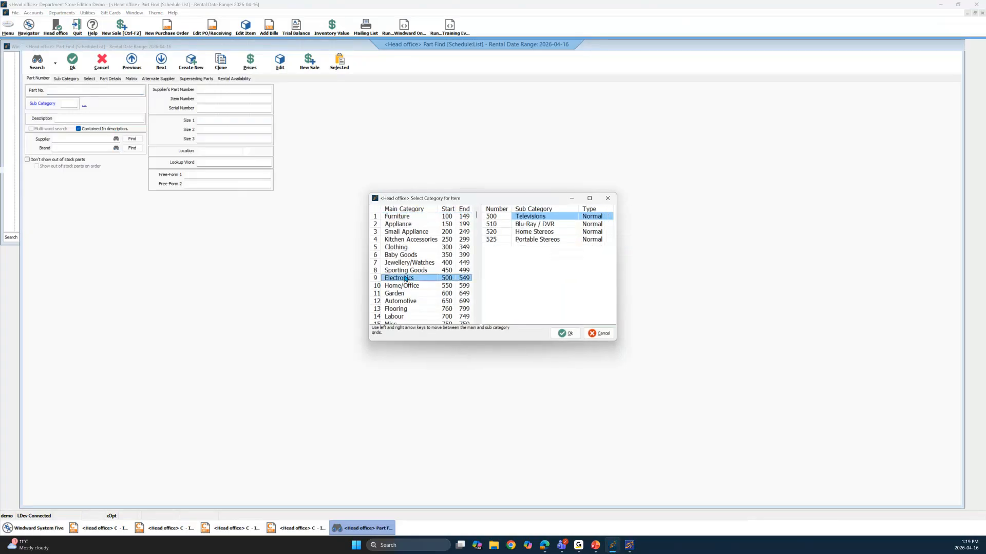
{"action": "left_click", "coordinate": [566, 334]}
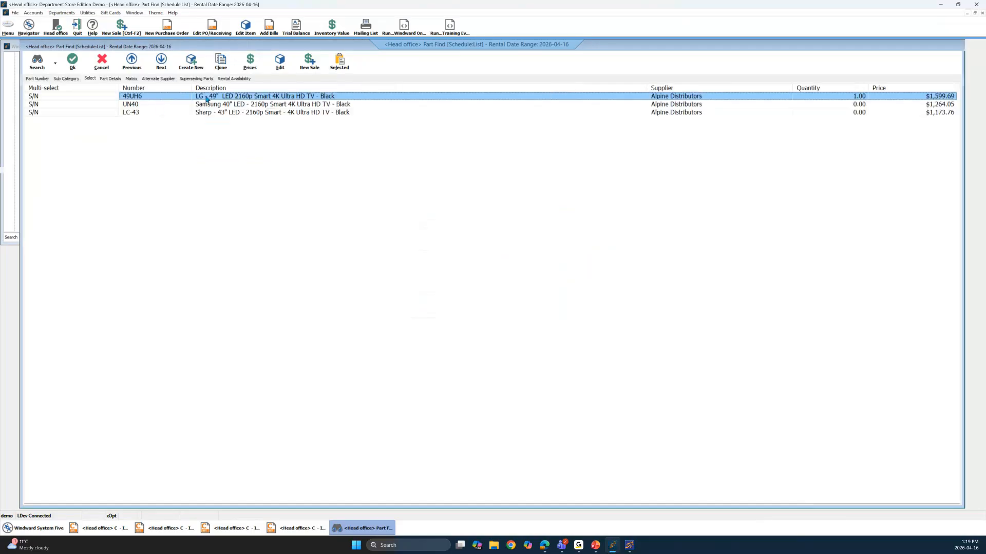
{"action": "double_click", "coordinate": [207, 97]}
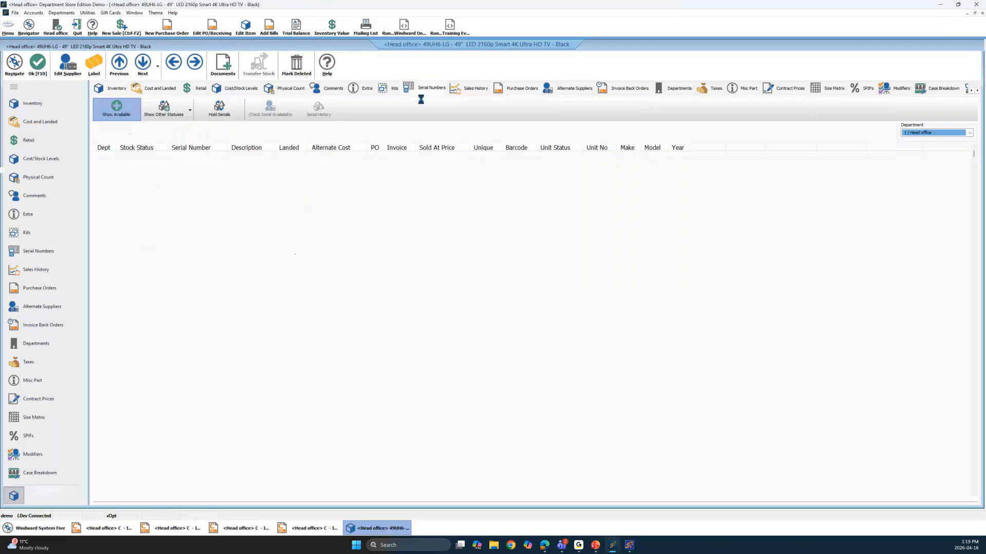
Step: Check available serial 998776h10 and its $845.11 landed cost, then close the TV record
{"action": "left_click", "coordinate": [274, 158]}
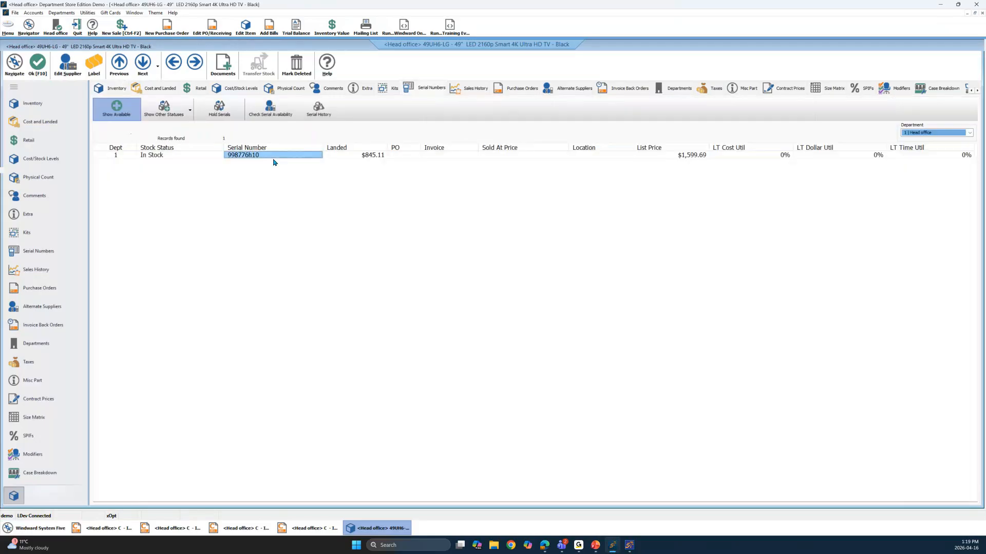
{"action": "left_click", "coordinate": [273, 161]}
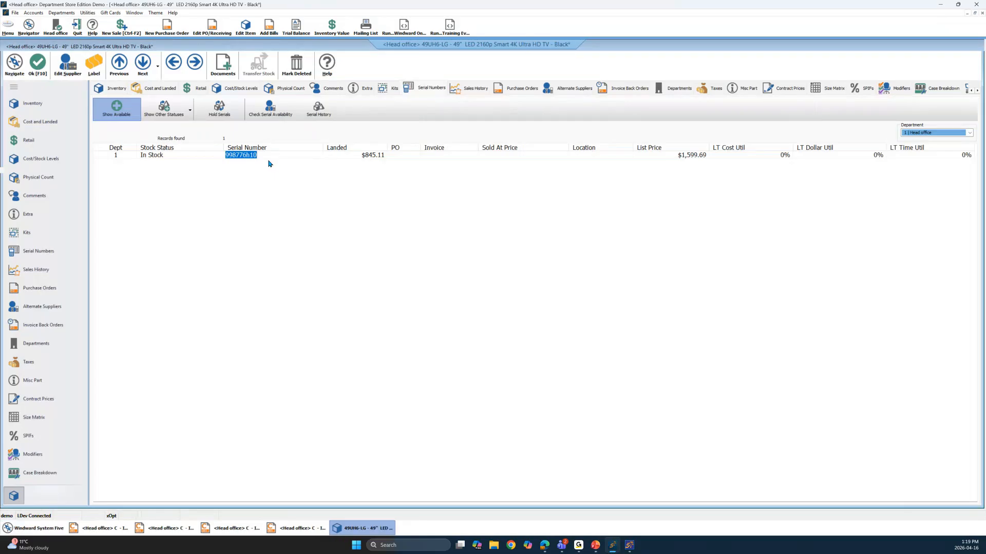
{"action": "left_click", "coordinate": [353, 155]}
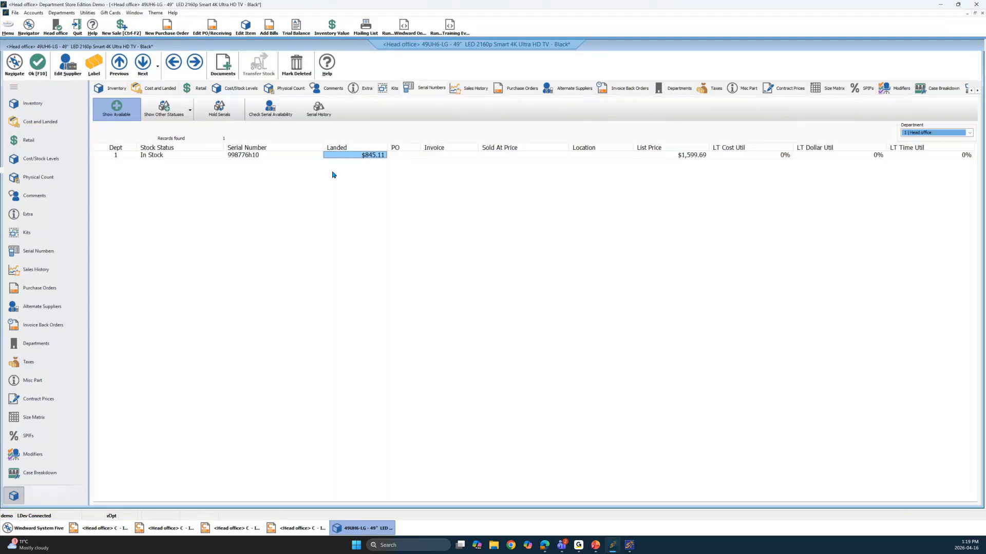
{"action": "left_click", "coordinate": [37, 66]}
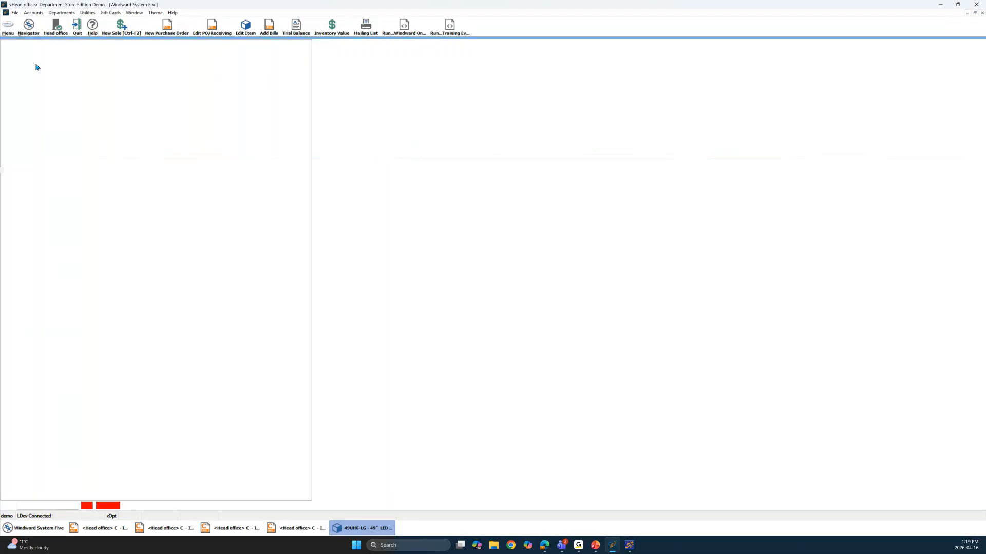
Step: Create a new C Cash invoice and select the existing customer for it
{"action": "left_click", "coordinate": [77, 71]}
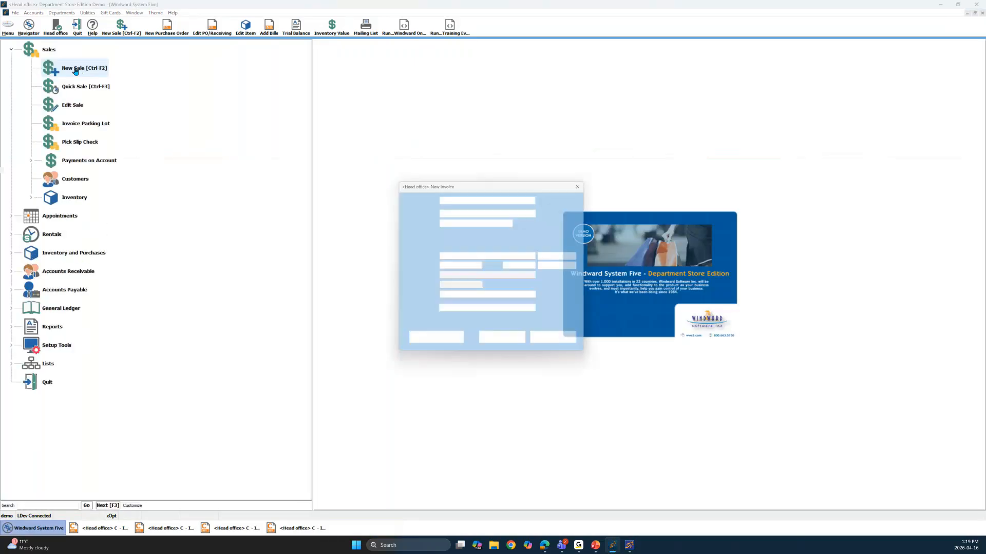
{"action": "key", "text": "alt+Down"}
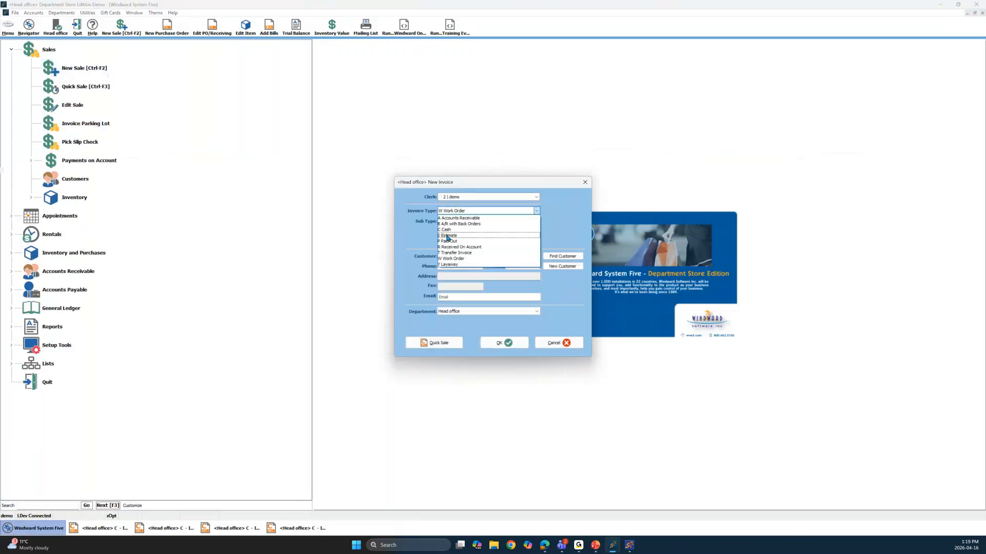
{"action": "left_click", "coordinate": [446, 230]}
{"action": "left_click", "coordinate": [447, 255]}
{"action": "type", "text": "Abbey, John"}
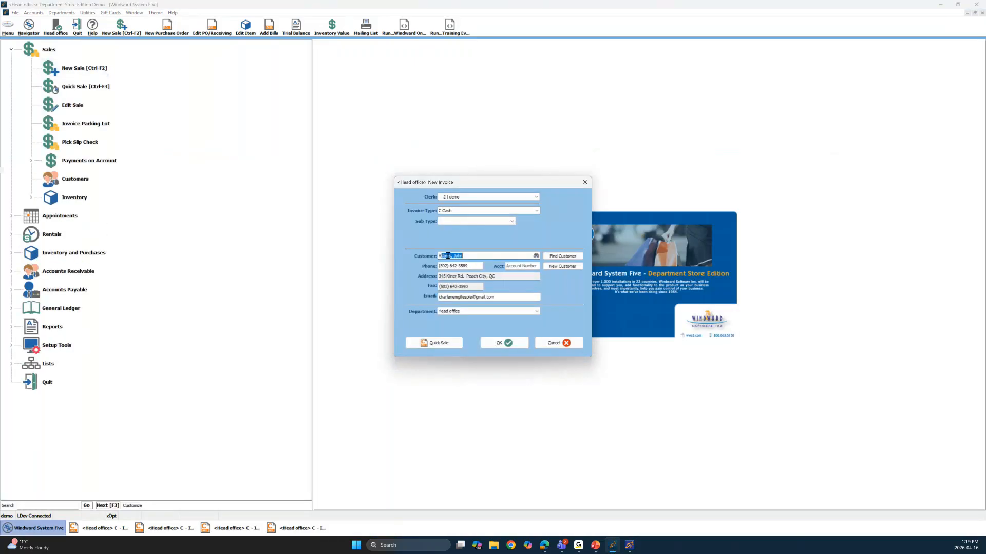
{"action": "left_click", "coordinate": [490, 345]}
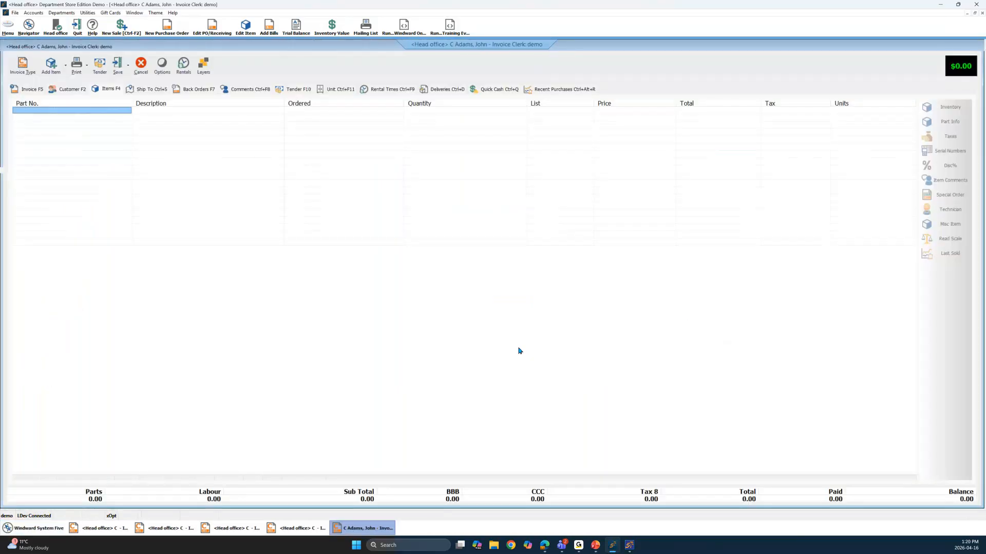
Step: Add the LG TV to the invoice by scanning serial 998776h10, dismissing the zero-stock notice
{"action": "mouse_move", "coordinate": [613, 545]}
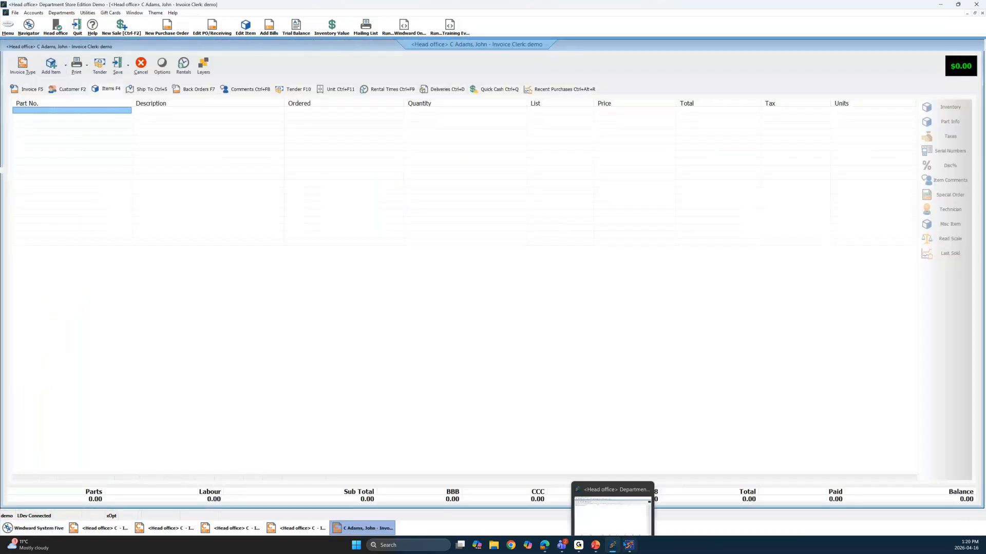
{"action": "left_click", "coordinate": [610, 492]}
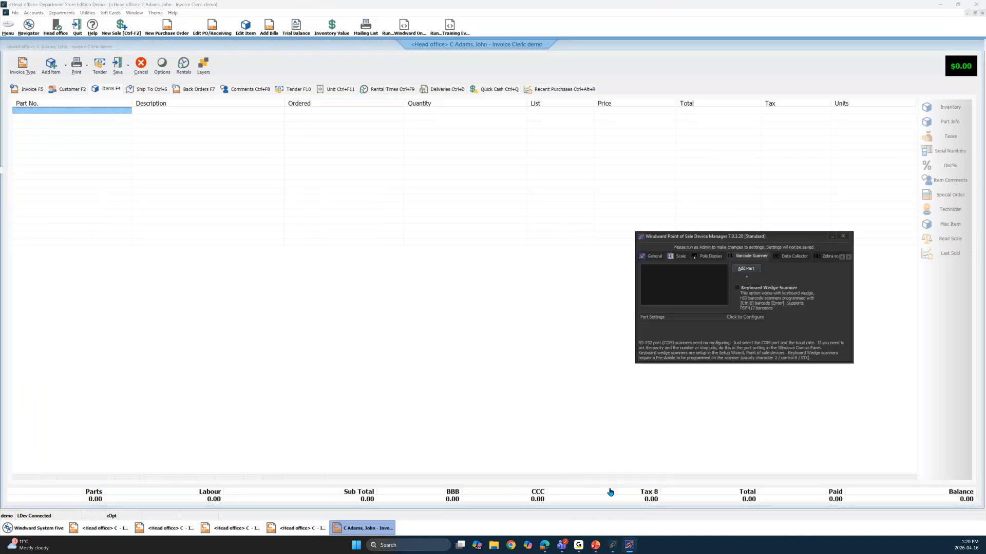
{"action": "type", "text": "998776h10"}
{"action": "left_click", "coordinate": [747, 270]}
{"action": "left_click", "coordinate": [522, 299]}
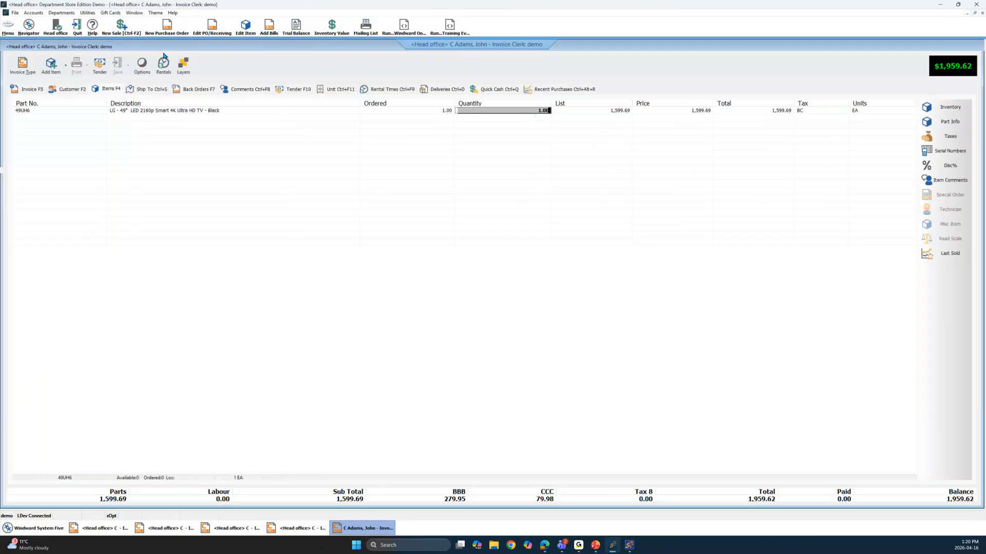
Step: Pay the $1,959.62 total in cash, then finish and print the sale
{"action": "left_click", "coordinate": [100, 65]}
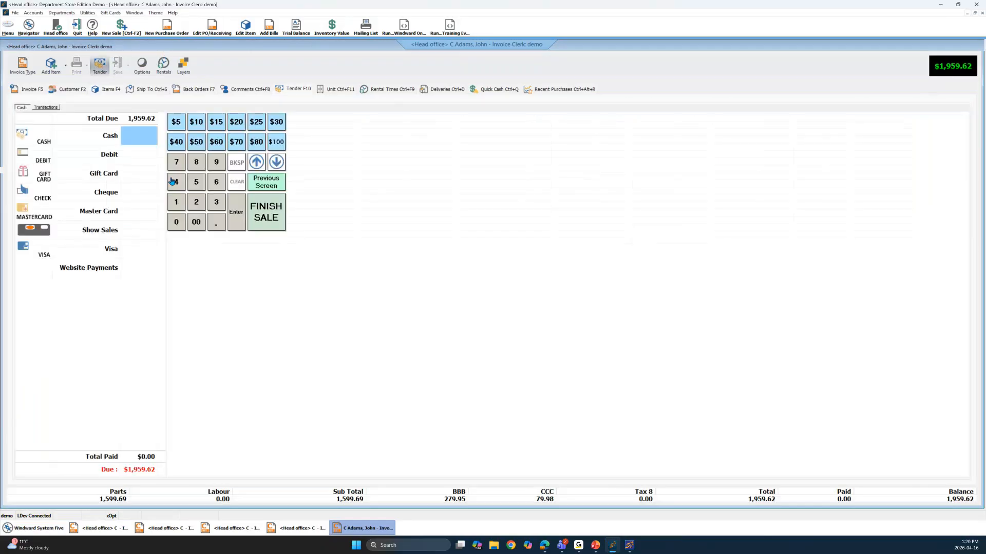
{"action": "left_click", "coordinate": [138, 142]}
{"action": "left_click", "coordinate": [266, 213]}
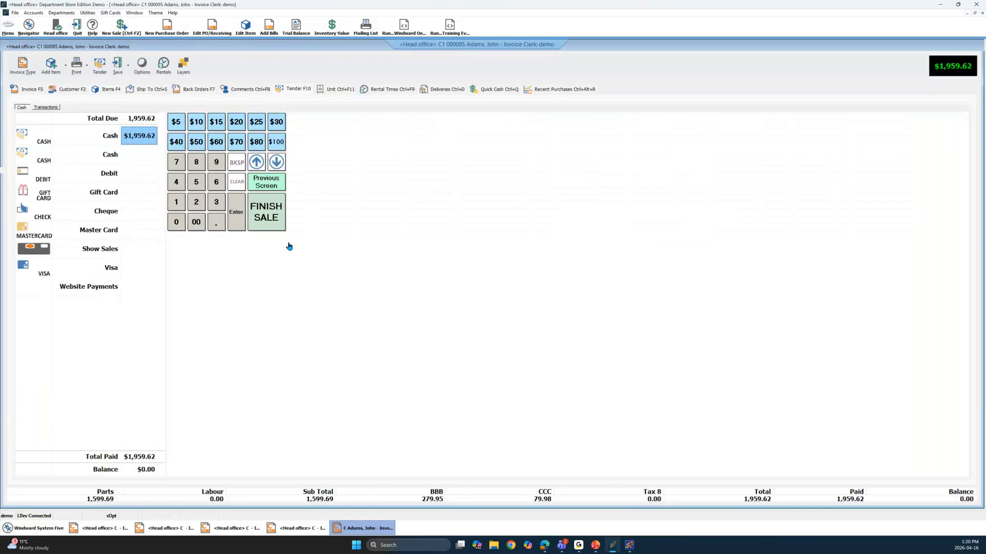
{"action": "left_click", "coordinate": [553, 323]}
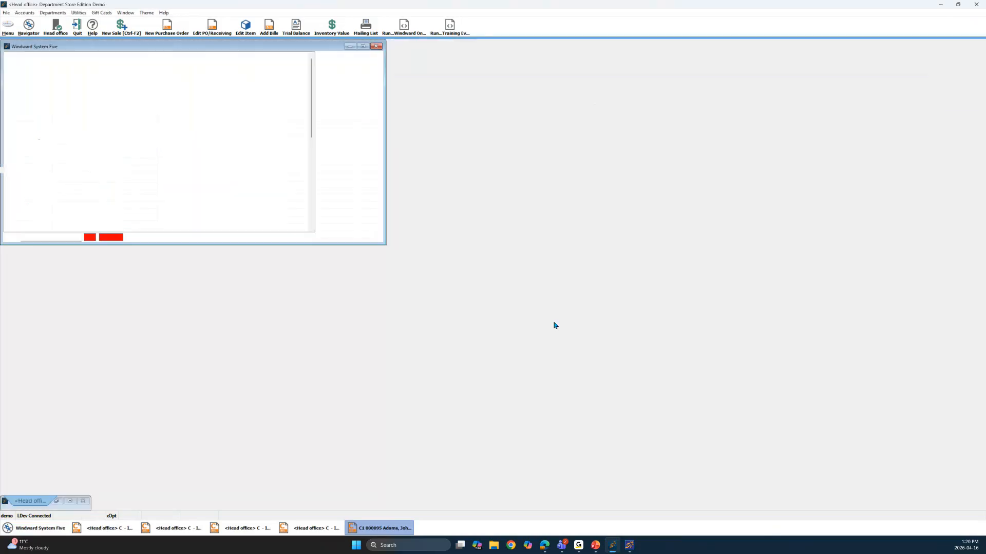
{"action": "left_click", "coordinate": [364, 47]}
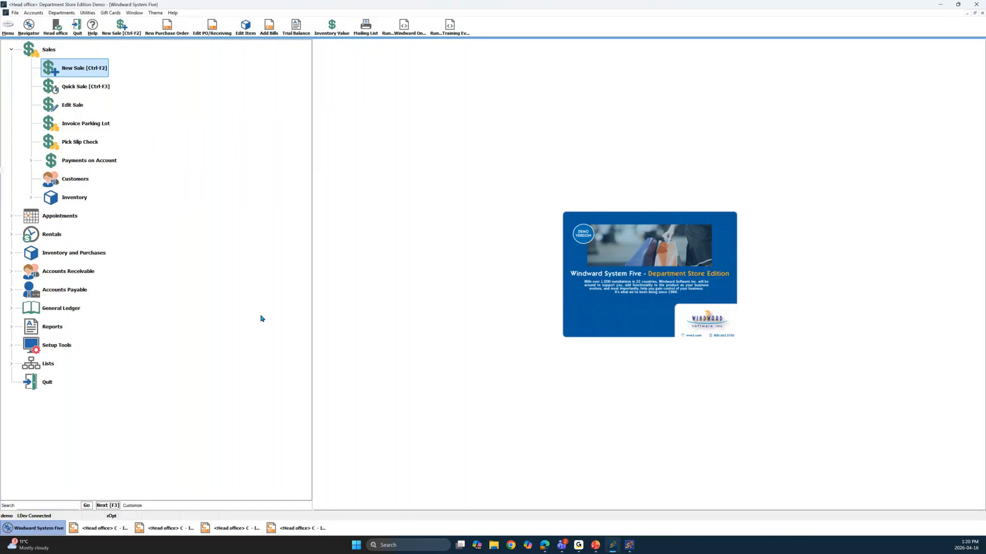
Step: Go to Setup Tools > Printing Options > Label Designers and edit the INVENTORY label in Inventory Label Designer
{"action": "left_click", "coordinate": [62, 347]}
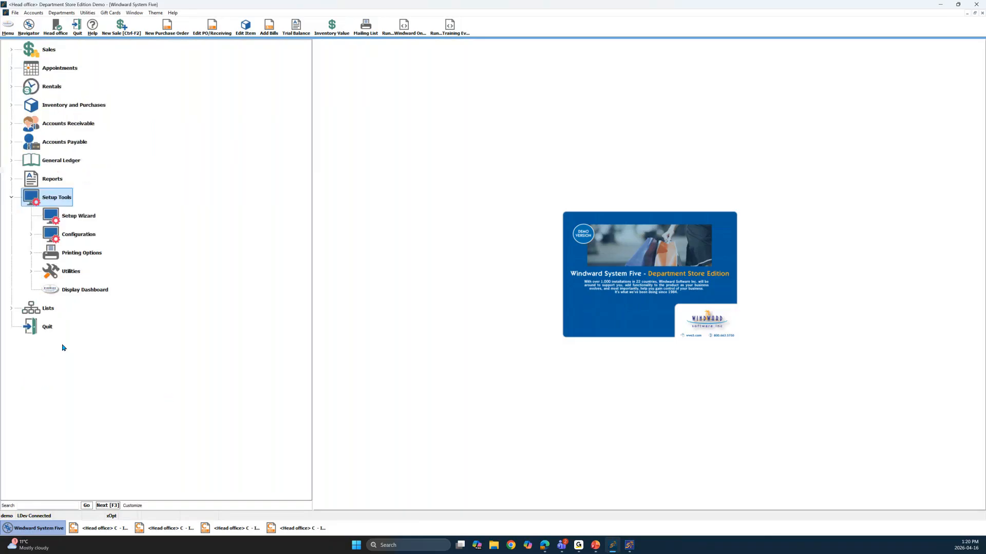
{"action": "left_click", "coordinate": [83, 254]}
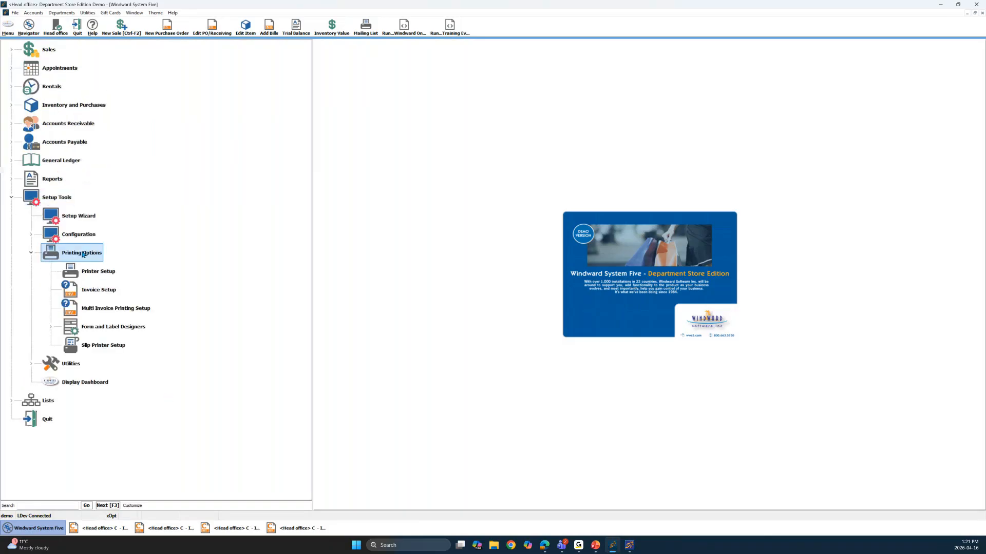
{"action": "double_click", "coordinate": [104, 330]}
{"action": "double_click", "coordinate": [121, 364]}
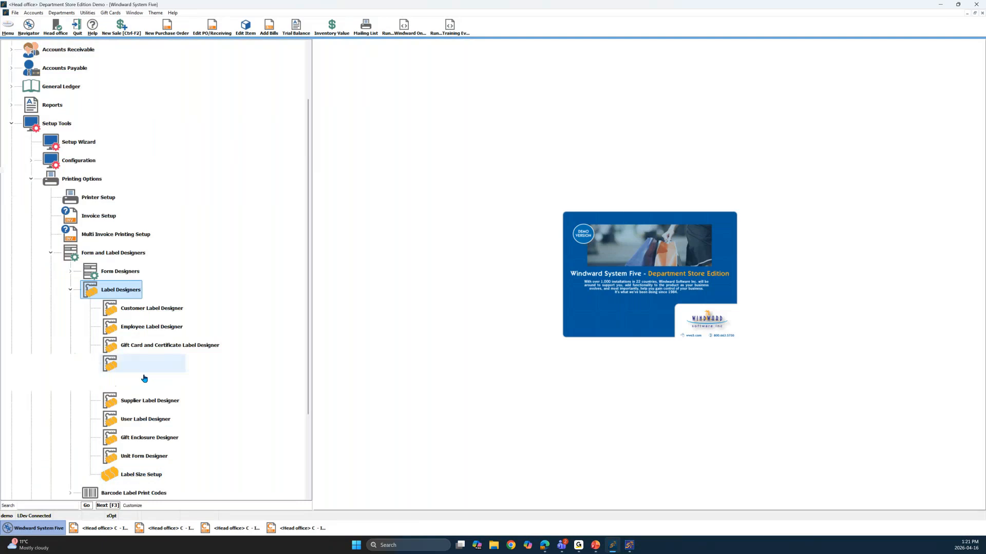
{"action": "double_click", "coordinate": [145, 366]}
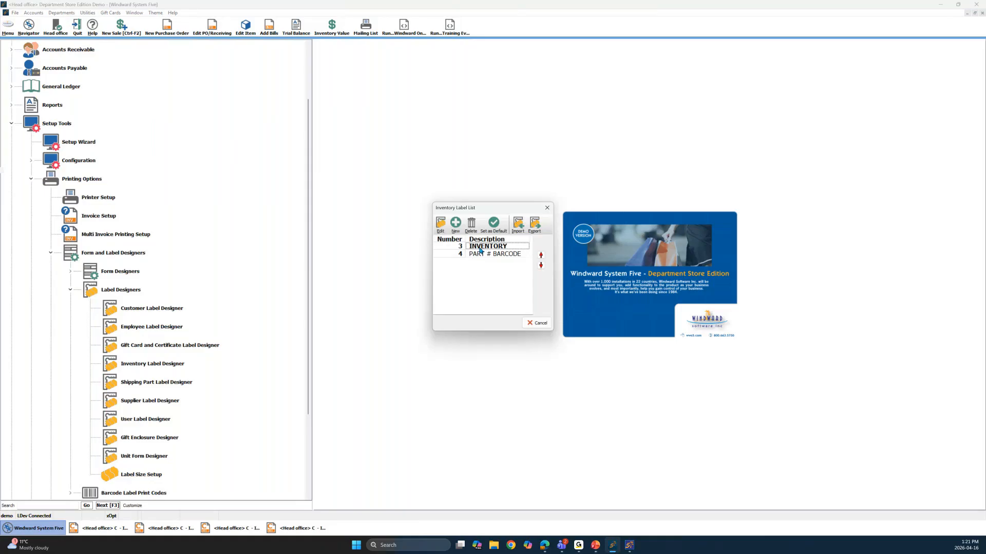
{"action": "left_click", "coordinate": [441, 226]}
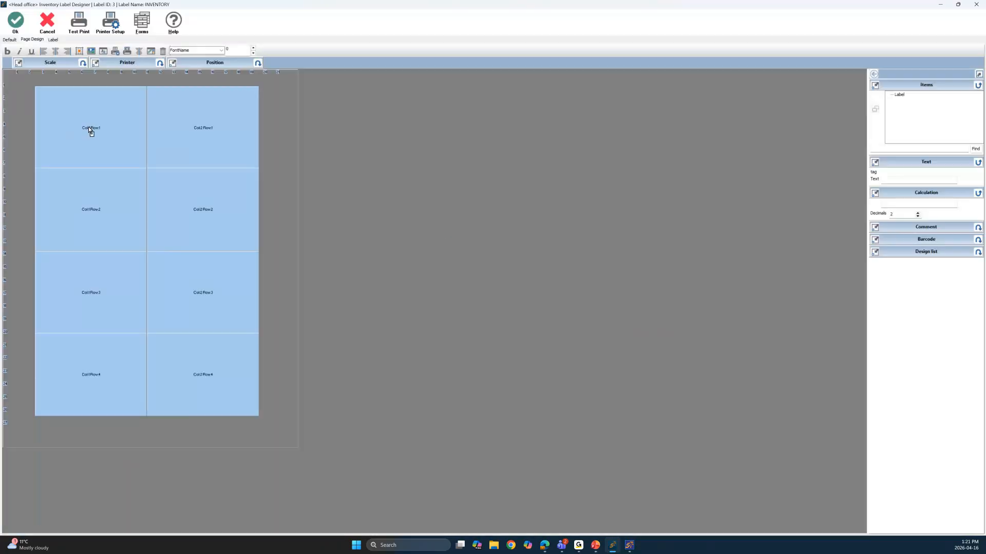
Step: Inspect the label barcode's data fields, BARCODE Number and BARCODE Part No, then close the designer with Ok
{"action": "left_click", "coordinate": [91, 128]}
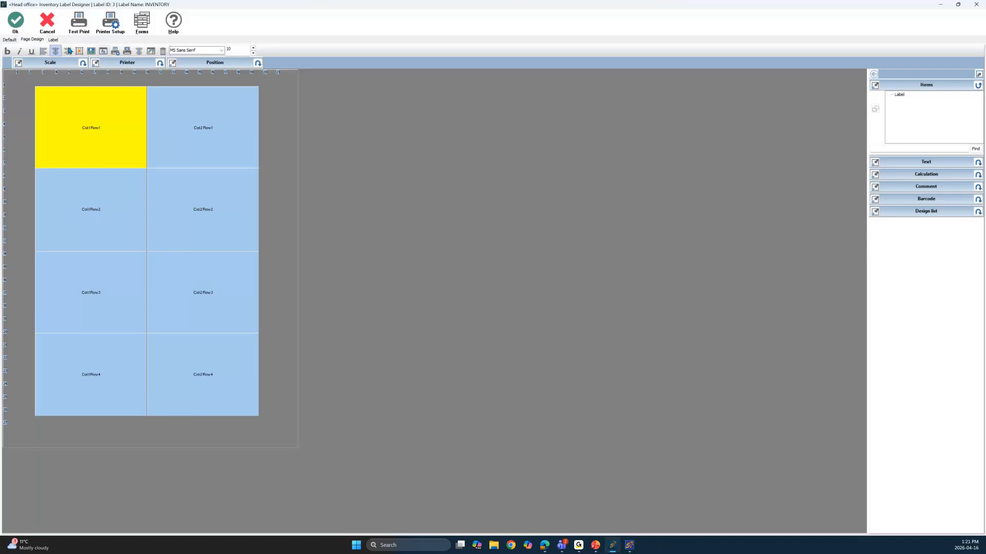
{"action": "left_click", "coordinate": [54, 40]}
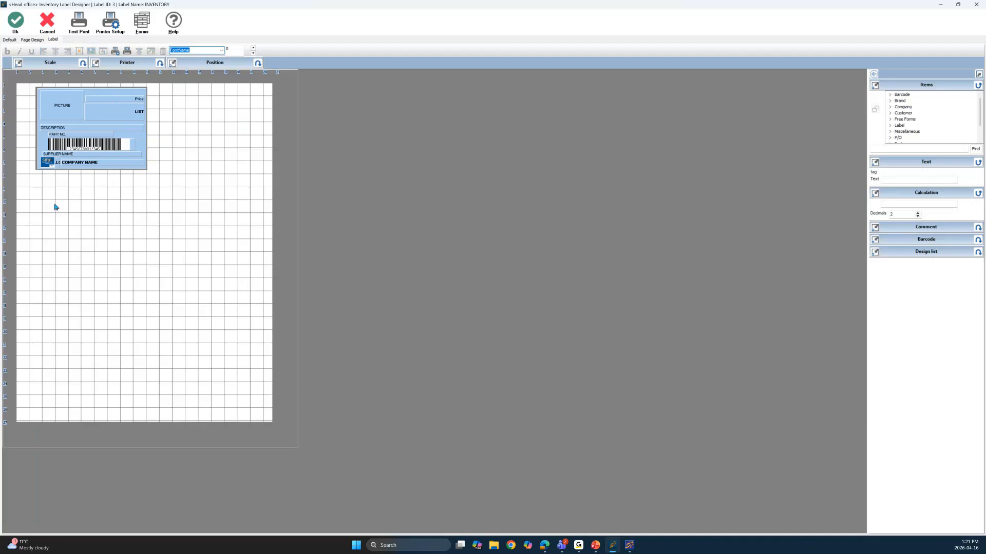
{"action": "left_click", "coordinate": [107, 148]}
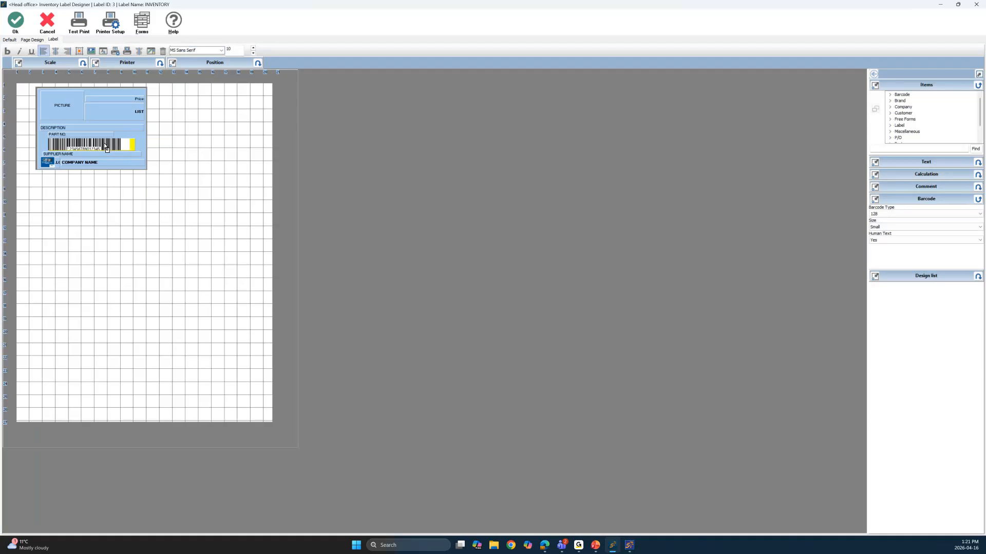
{"action": "left_click", "coordinate": [891, 95]}
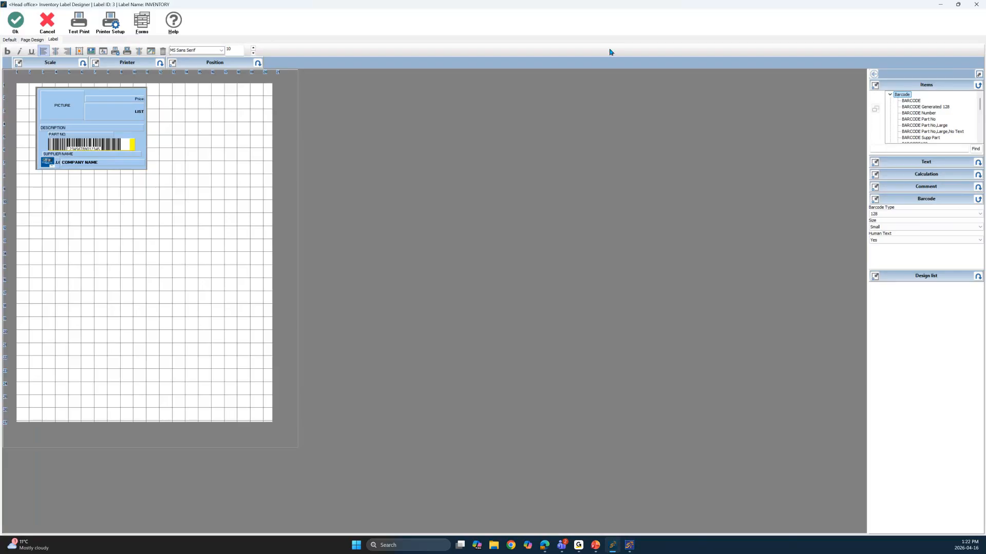
{"action": "left_click", "coordinate": [915, 114]}
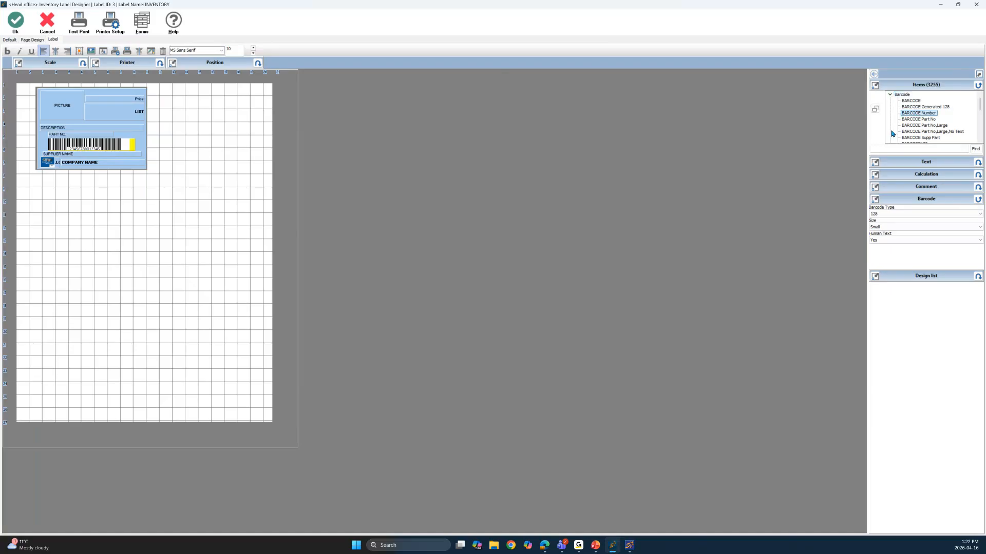
{"action": "key", "text": "Down"}
{"action": "left_click", "coordinate": [15, 21]}
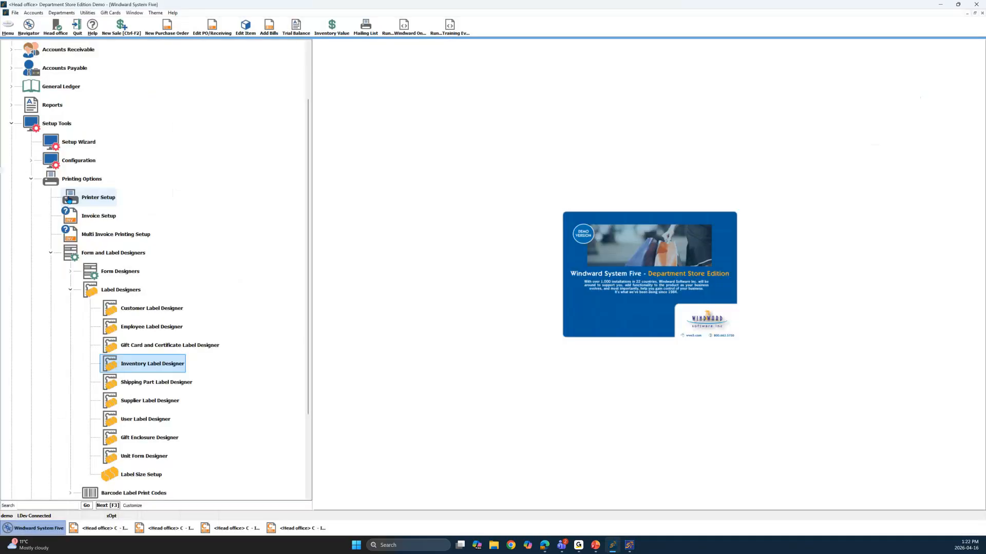
Step: Collapse Setup Tools and open Physical Inventory Count under Inventory and Purchases
{"action": "left_click", "coordinate": [31, 179]}
{"action": "left_click", "coordinate": [10, 197]}
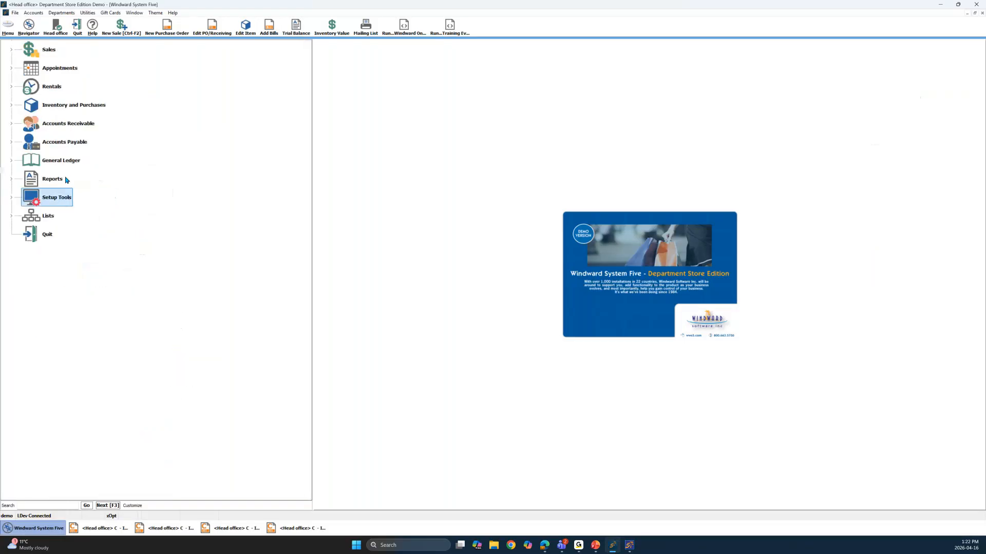
{"action": "left_click", "coordinate": [50, 105]}
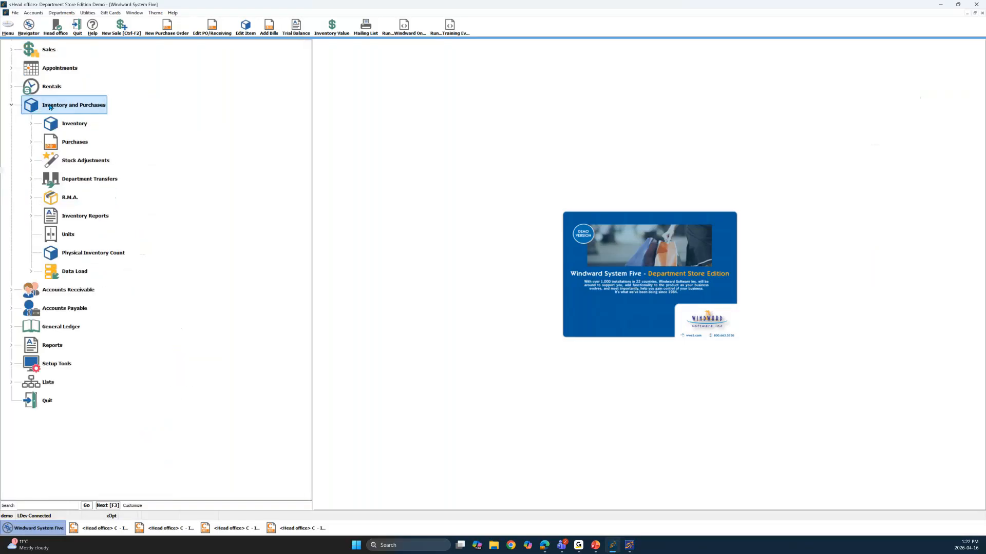
{"action": "left_click", "coordinate": [92, 255]}
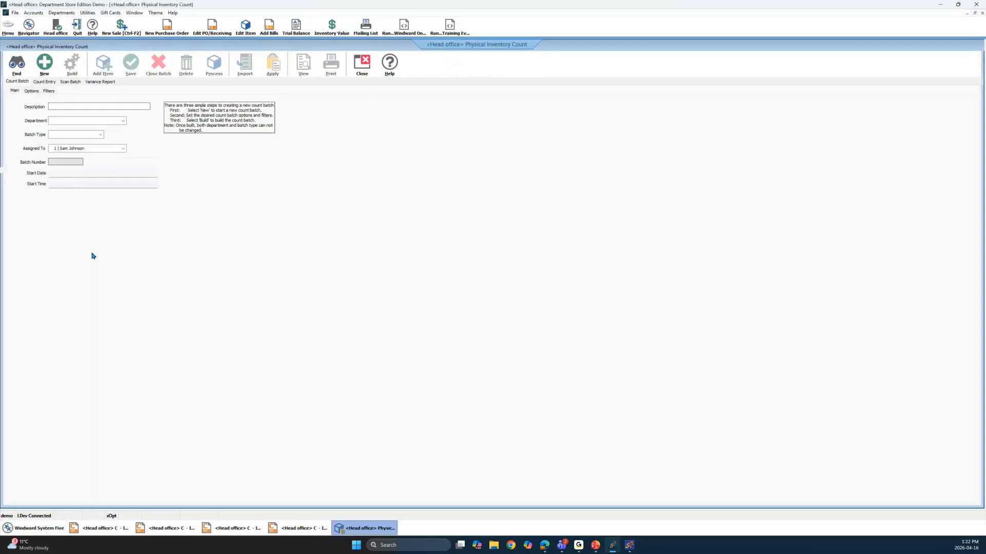
Step: Create and build a new count batch, then go to the Scan Batch section
{"action": "left_click", "coordinate": [45, 65]}
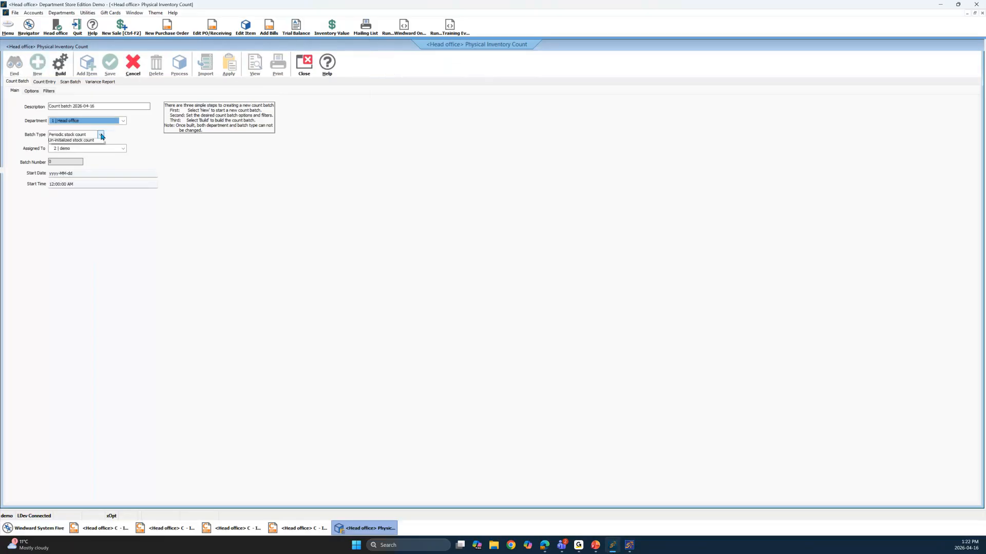
{"action": "left_click", "coordinate": [61, 66]}
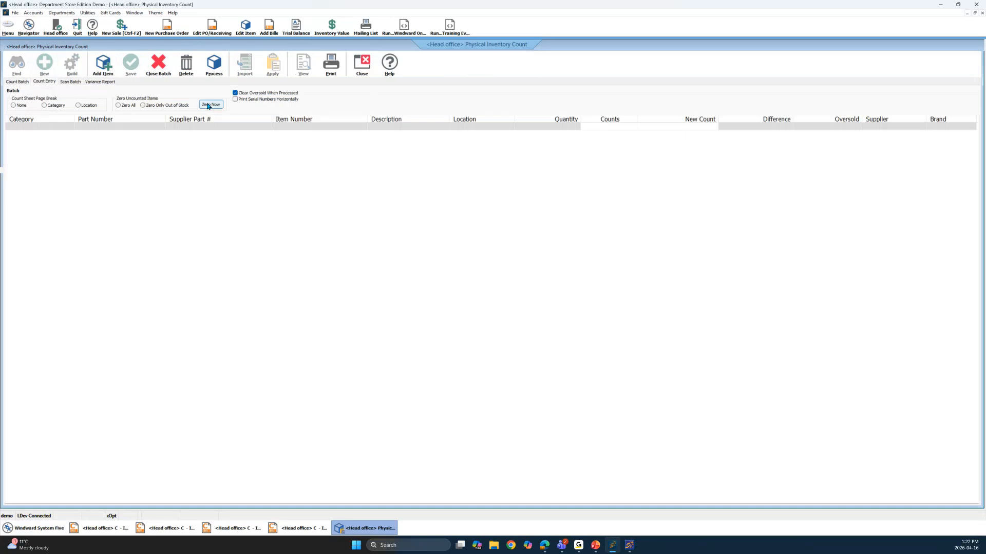
{"action": "left_click", "coordinate": [69, 81]}
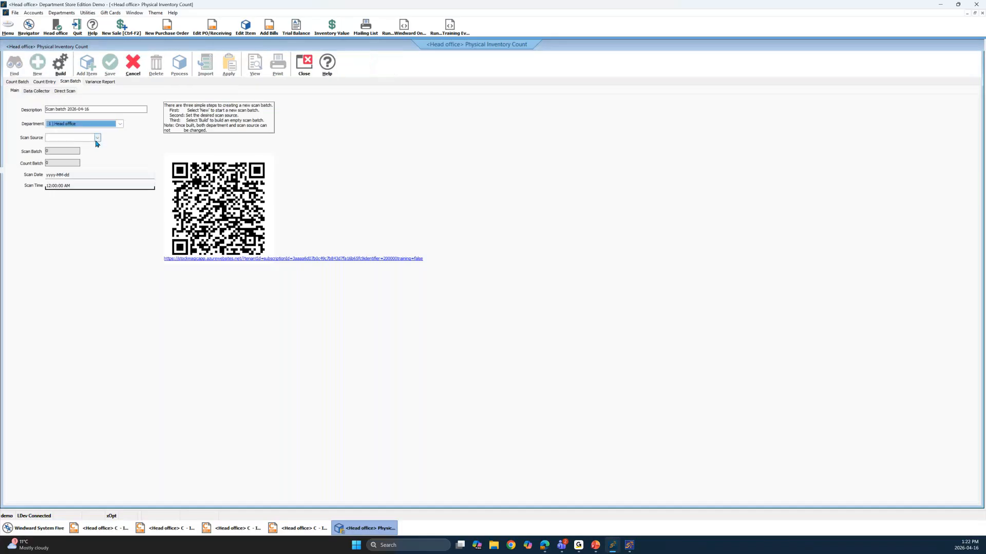
Step: Build scan batch #4 with Direct Scan as the scan source
{"action": "left_click", "coordinate": [96, 140]}
{"action": "left_click", "coordinate": [96, 149]}
{"action": "left_click", "coordinate": [60, 67]}
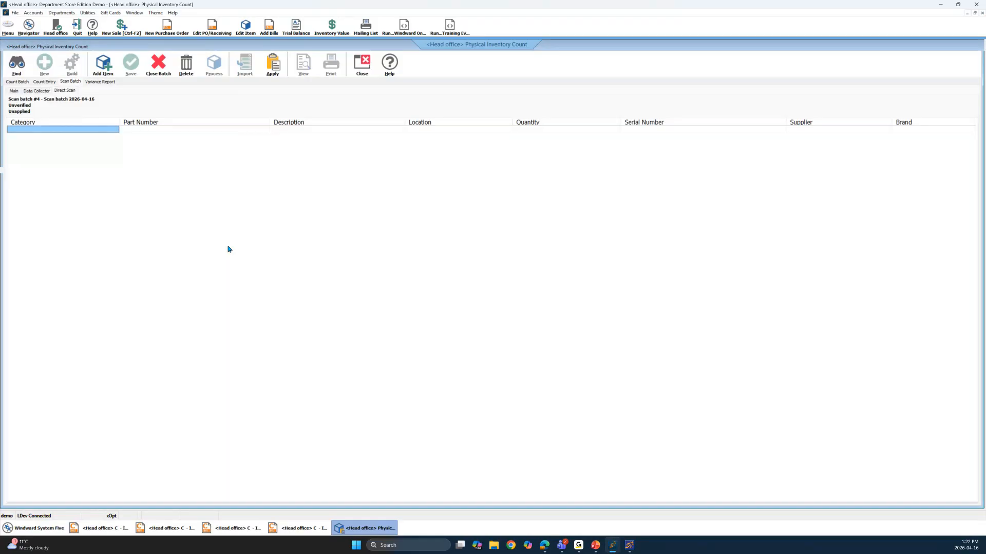
Step: Test-scan barcode 123456789 in the device manager, adding the Aquamarine Recliner to the batch
{"action": "mouse_move", "coordinate": [639, 548]}
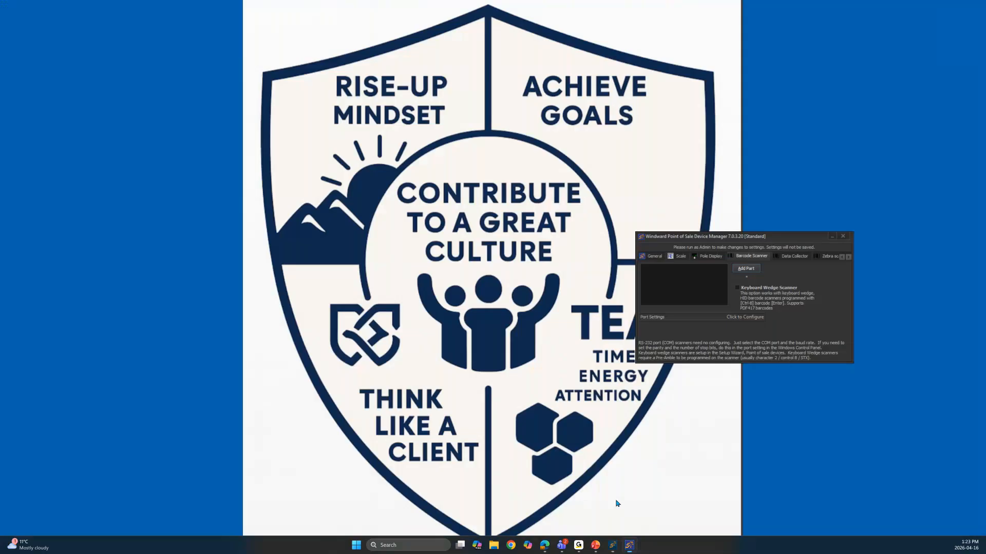
{"action": "left_click", "coordinate": [616, 505]}
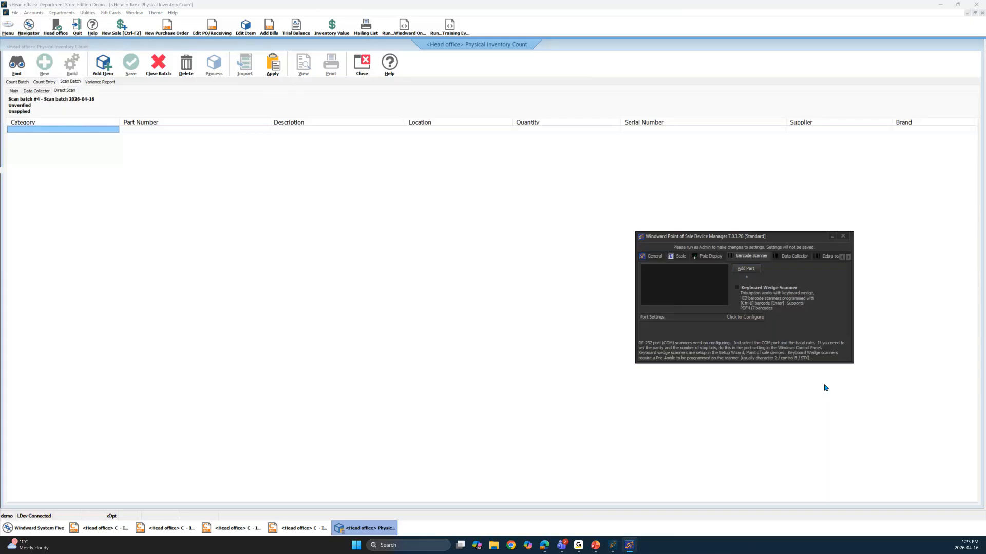
{"action": "type", "text": "123456789"}
{"action": "left_click", "coordinate": [746, 269]}
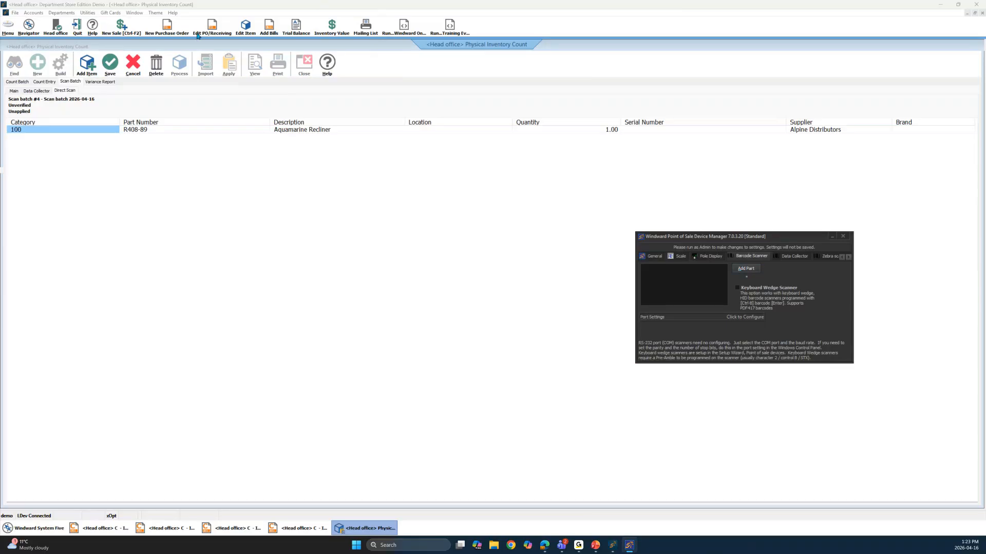
Step: Discard the scanned item and minimise Windward back to the slides
{"action": "left_click", "coordinate": [135, 65]}
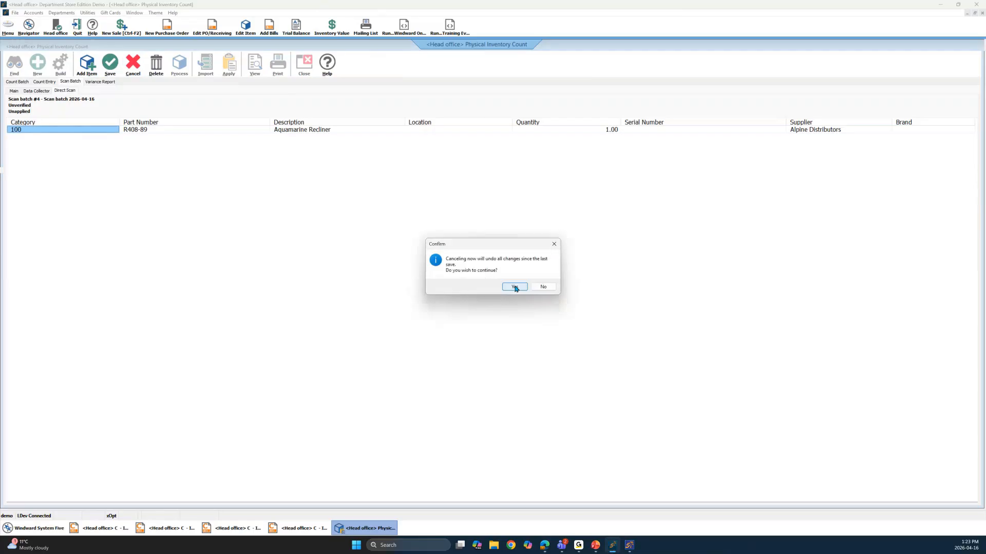
{"action": "left_click", "coordinate": [514, 288]}
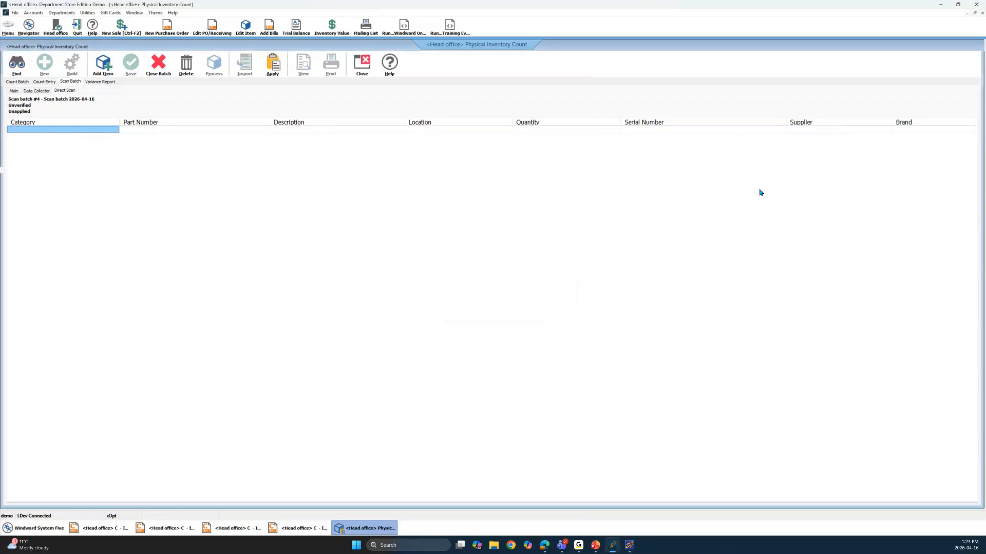
{"action": "left_click", "coordinate": [942, 6]}
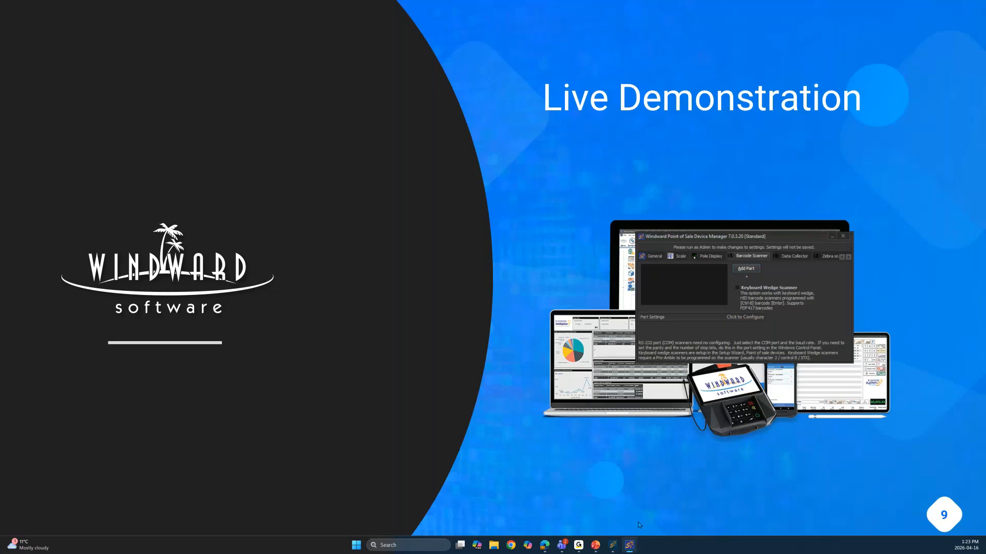
Step: Restore the Windward Physical Inventory Count window from the taskbar
{"action": "mouse_move", "coordinate": [612, 548]}
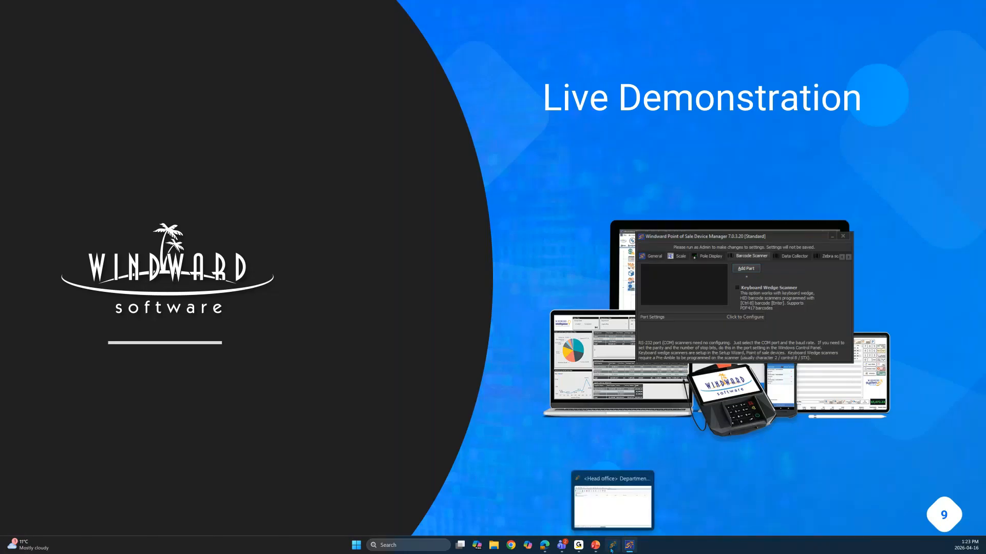
{"action": "left_click", "coordinate": [584, 504]}
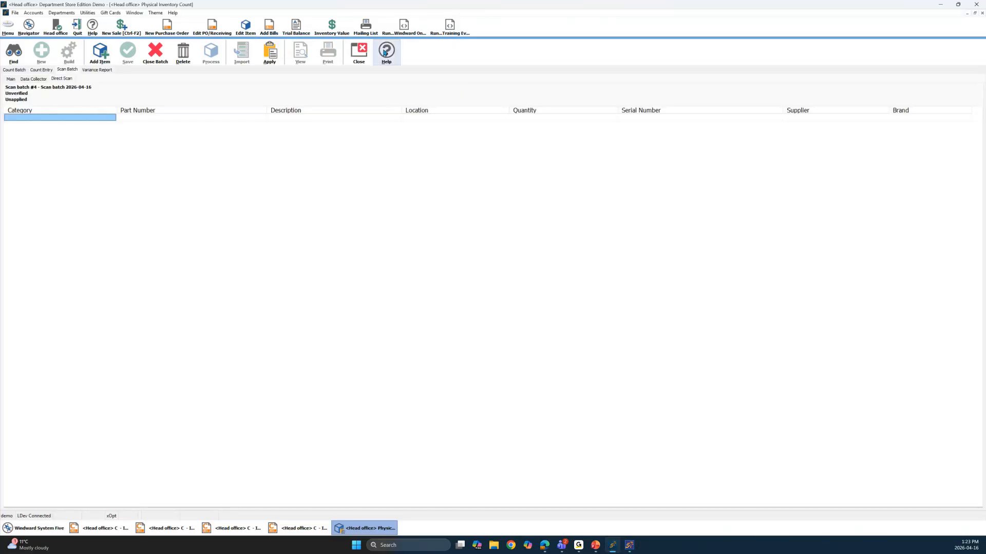
Step: Close the Physical Inventory Count window and show the Quick List shortcuts under Lists
{"action": "left_click", "coordinate": [359, 52]}
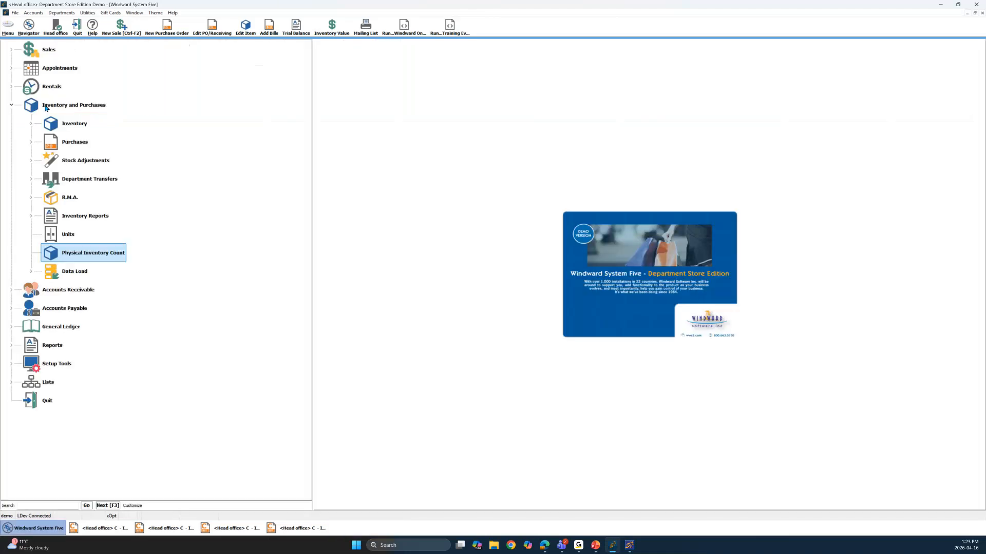
{"action": "left_click", "coordinate": [46, 107]}
{"action": "left_click", "coordinate": [58, 199]}
{"action": "left_click", "coordinate": [58, 199]}
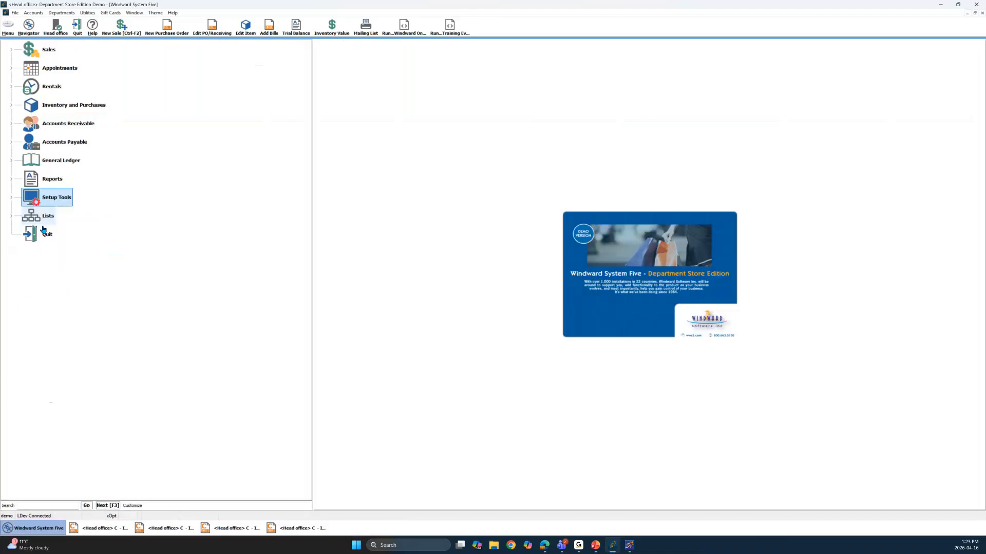
{"action": "left_click", "coordinate": [46, 216]}
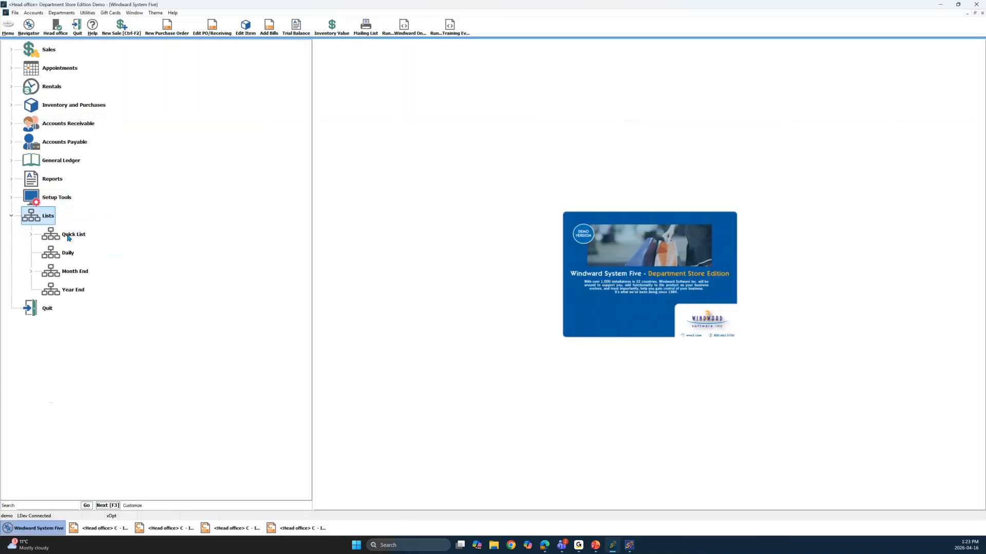
{"action": "left_click", "coordinate": [68, 237]}
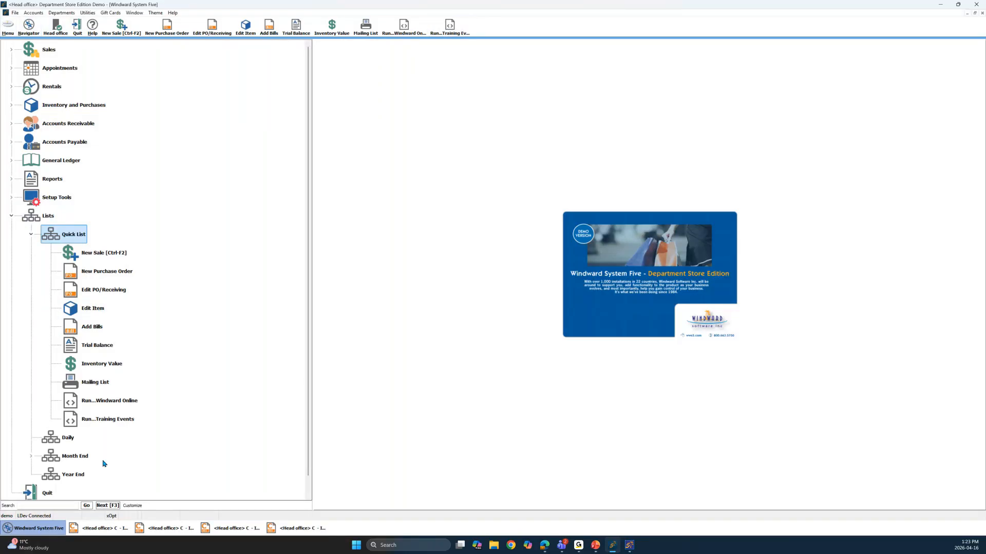
Step: Save the Quick List customisation and launch the Training Events external link
{"action": "left_click", "coordinate": [132, 505]}
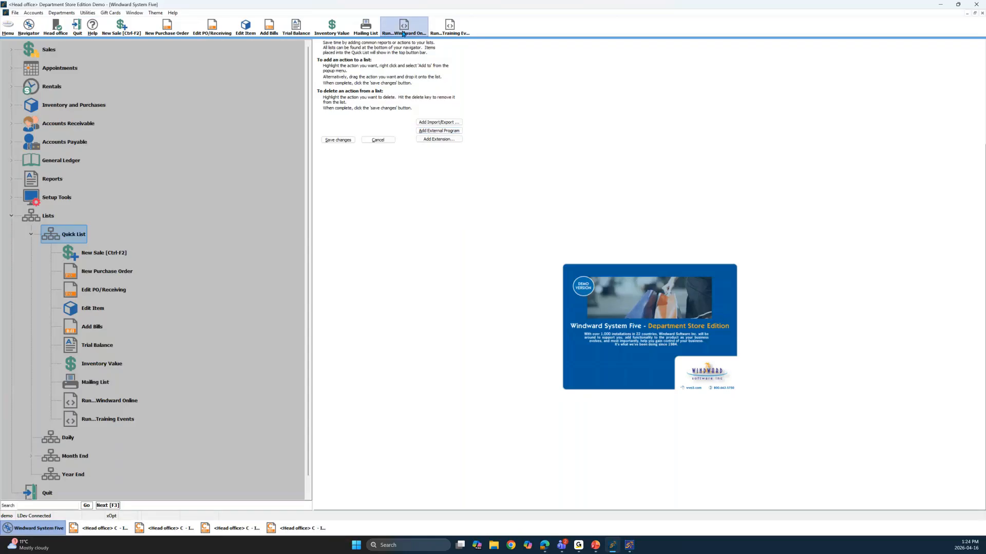
{"action": "left_click", "coordinate": [343, 141]}
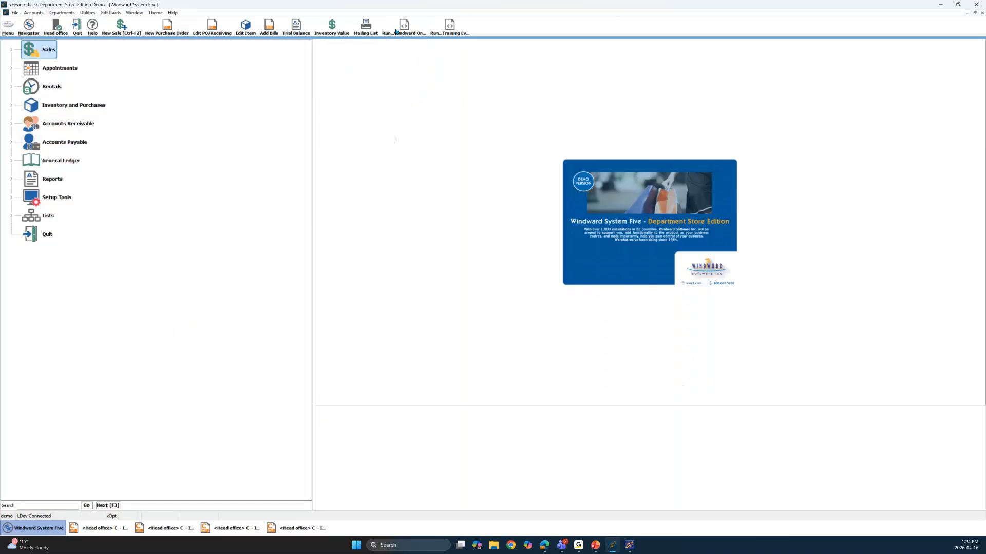
{"action": "left_click", "coordinate": [448, 27]}
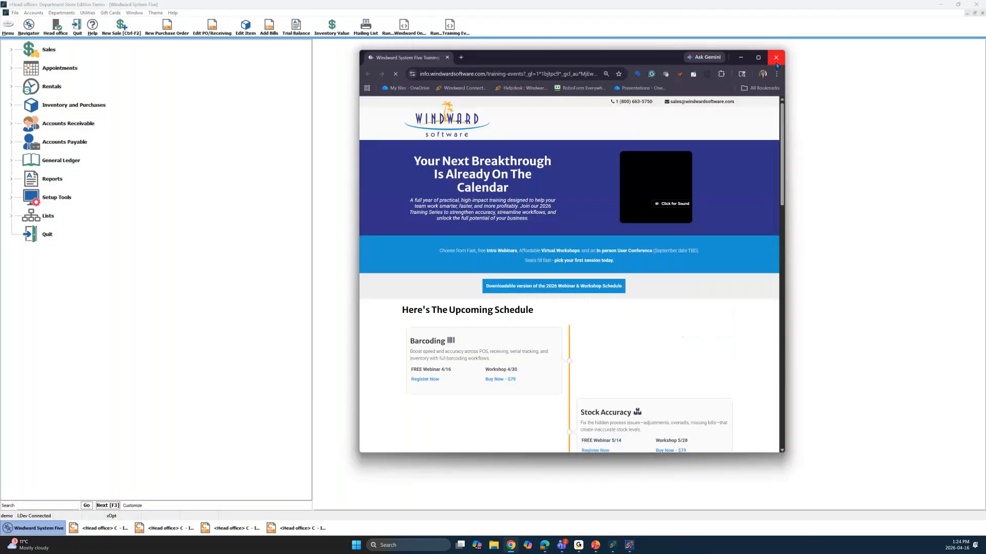
Step: Maximise Chrome and scroll through the training schedule to Inventory Count and Integrity Checks sessions
{"action": "left_click", "coordinate": [758, 57]}
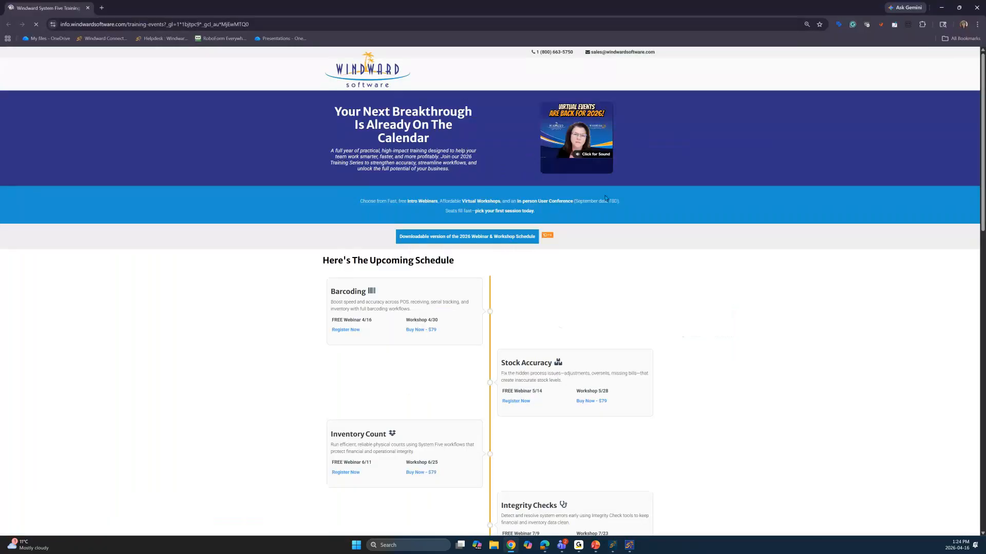
{"action": "scroll", "coordinate": [607, 204], "scroll_direction": "down", "scroll_amount": 3}
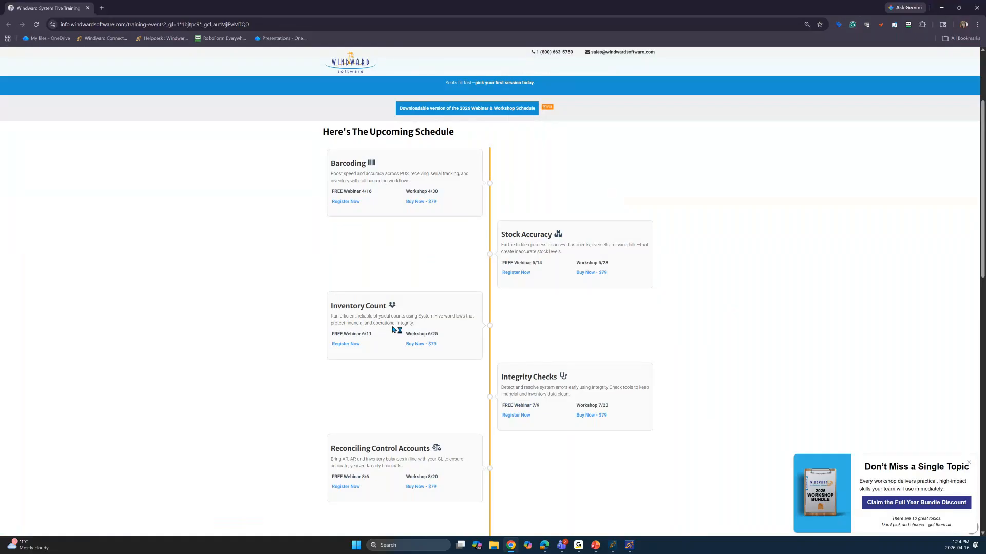
{"action": "scroll", "coordinate": [401, 331], "scroll_direction": "down", "scroll_amount": 1}
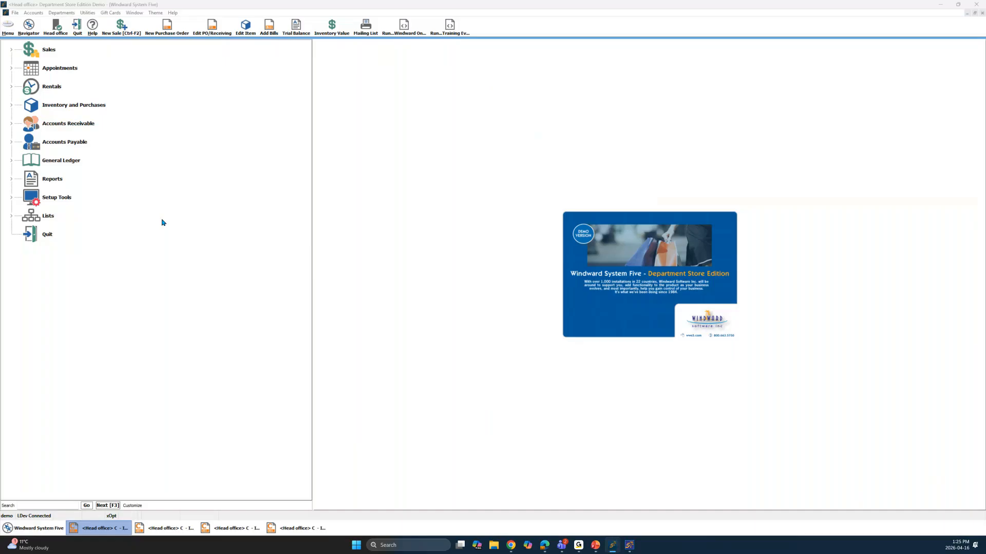
Step: Open the Quick List's Add External Program form, step between its fields, cancel, and minimise Windward
{"action": "left_click", "coordinate": [44, 218]}
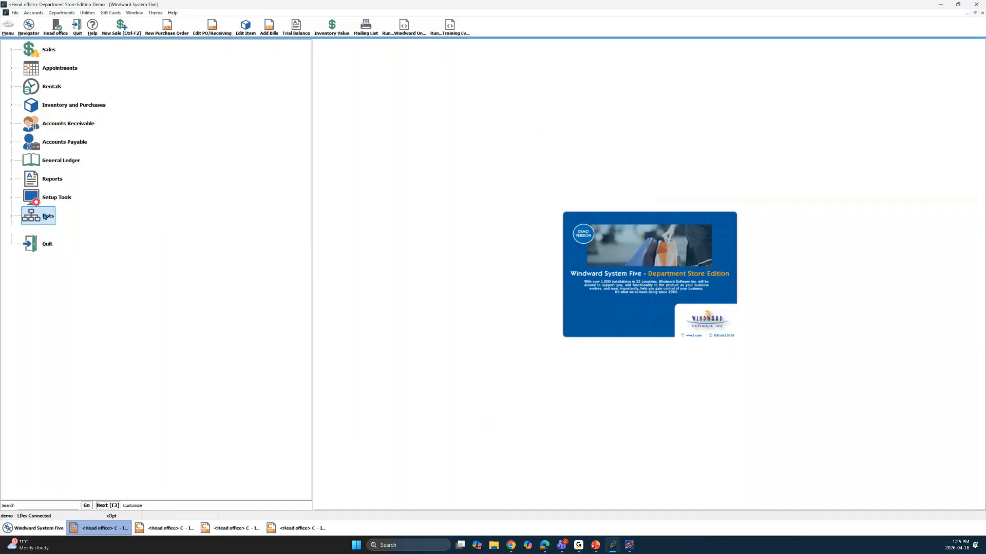
{"action": "left_click", "coordinate": [134, 507]}
{"action": "left_click", "coordinate": [427, 131]}
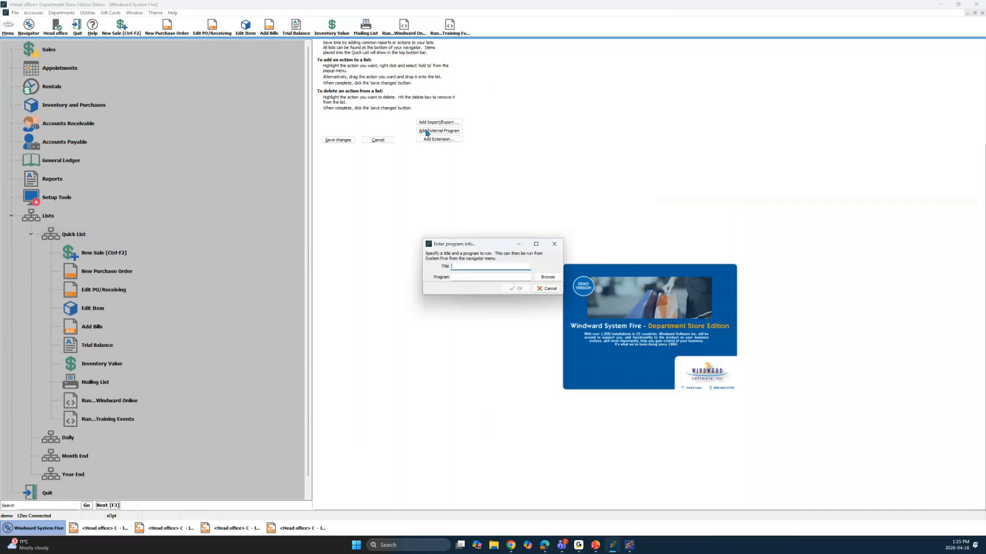
{"action": "left_click", "coordinate": [460, 277]}
{"action": "key", "text": "shift+Tab"}
{"action": "left_click", "coordinate": [547, 289]}
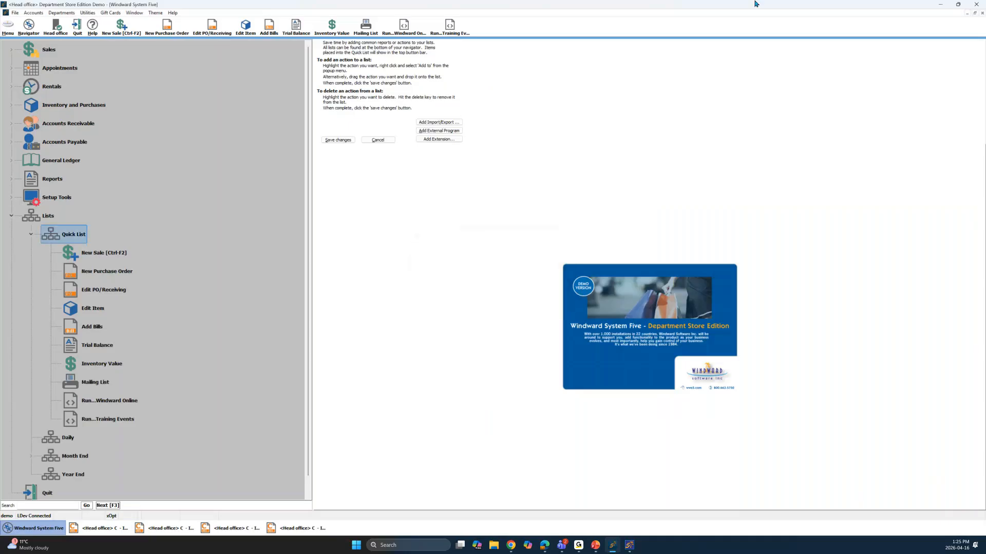
{"action": "left_click", "coordinate": [938, 5]}
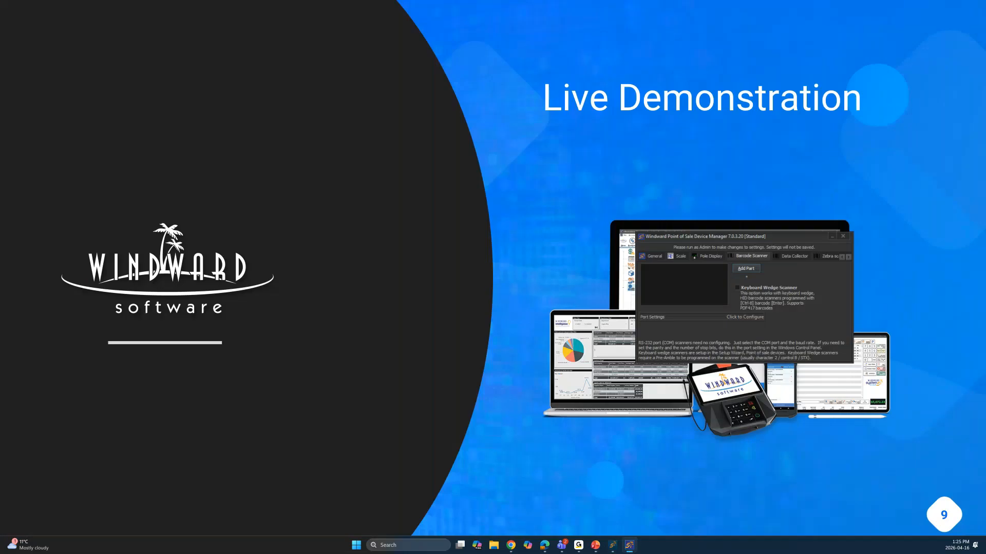
Step: Start the slide show full-screen and advance to the Tip of the Month slide
{"action": "left_click", "coordinate": [832, 236]}
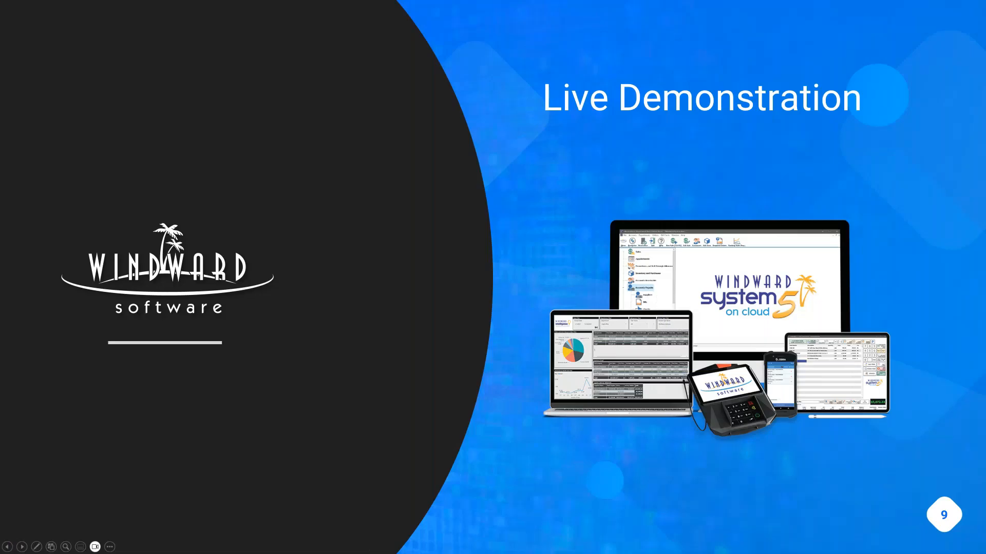
{"action": "key", "text": "Right"}
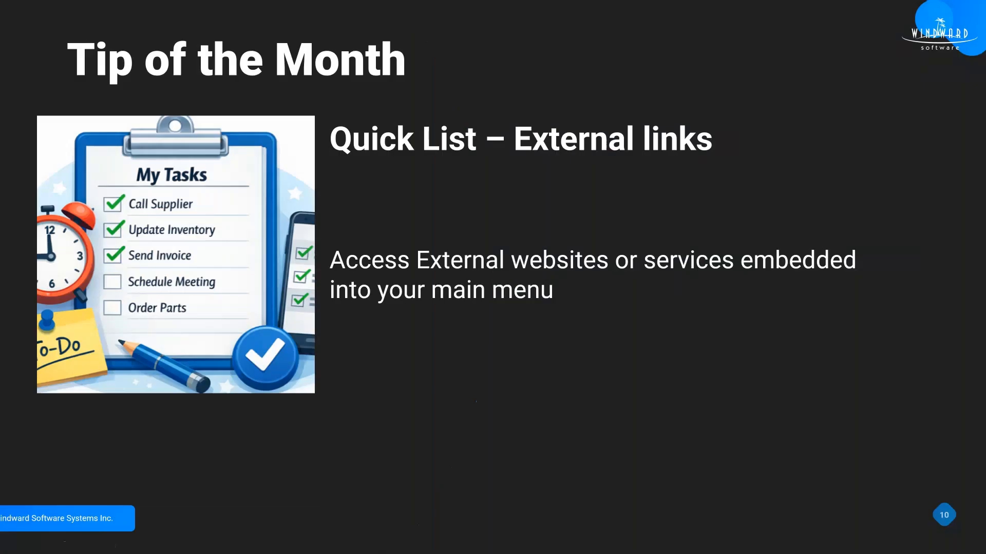